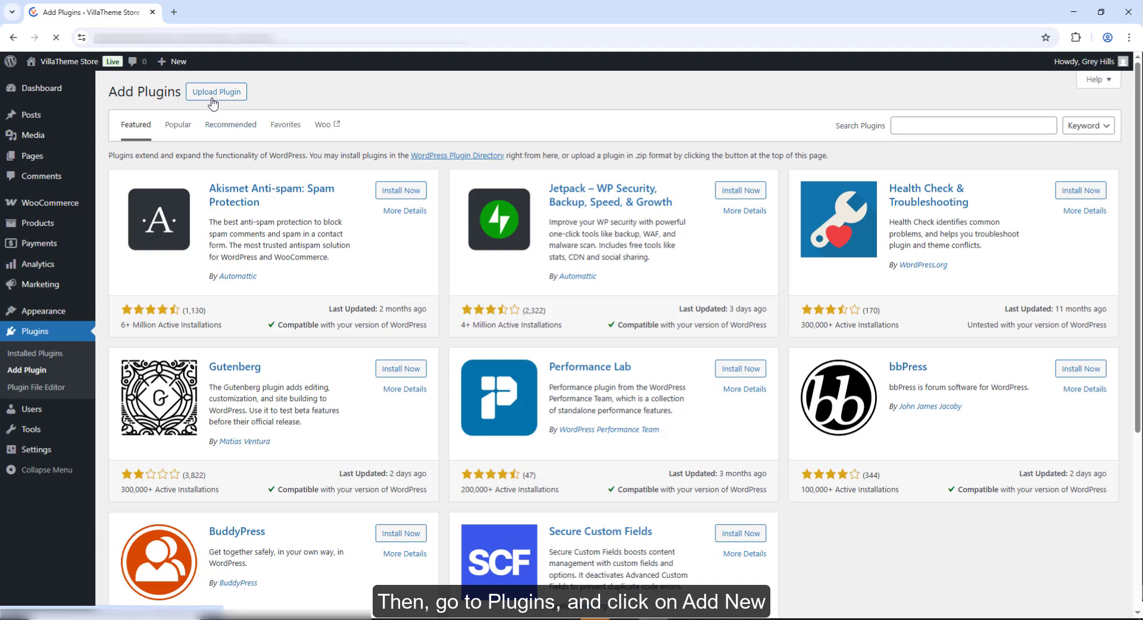
# - Upload woocommerce-abandoned-cart-recovery.zip as a new plugin, install it and activate it
pyautogui.click(215, 94)
pyautogui.click(510, 198)
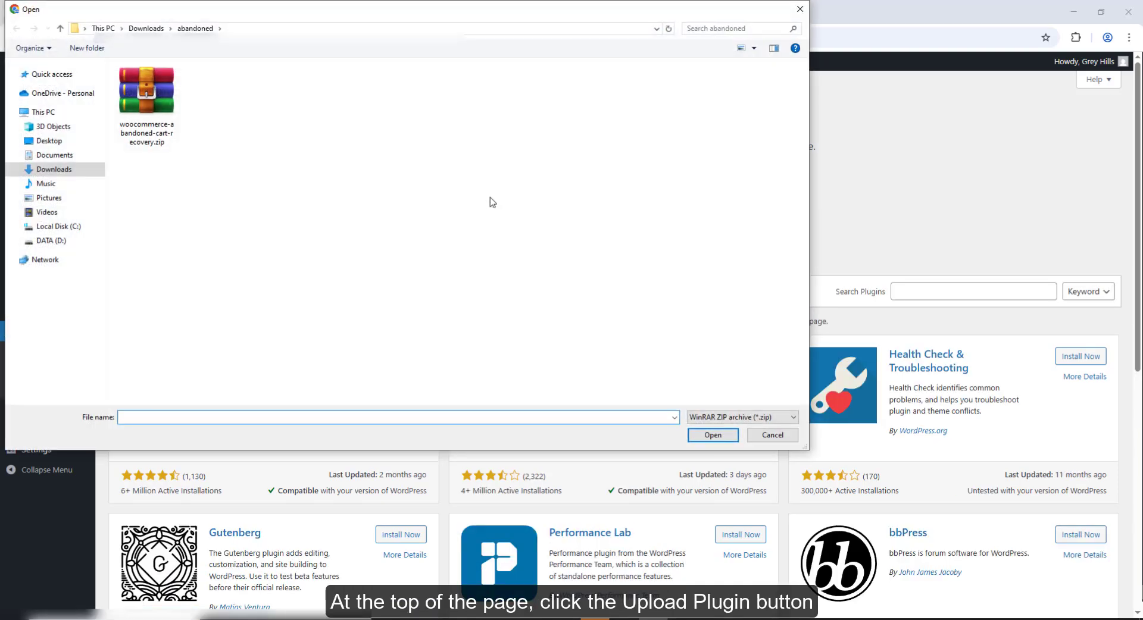
pyautogui.doubleClick(170, 114)
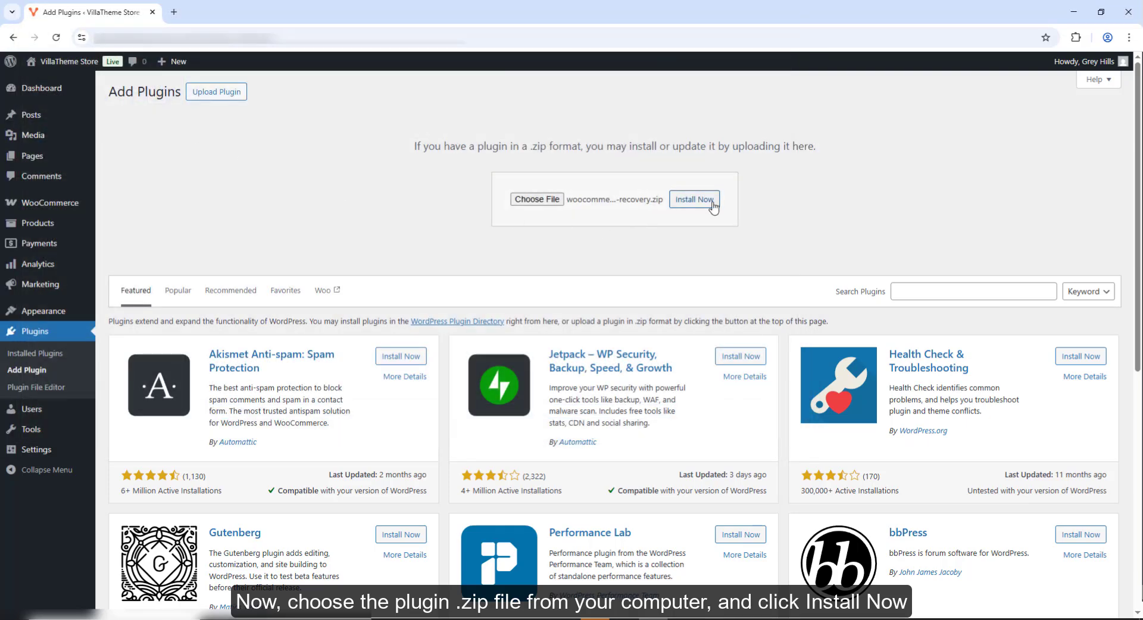
pyautogui.click(713, 204)
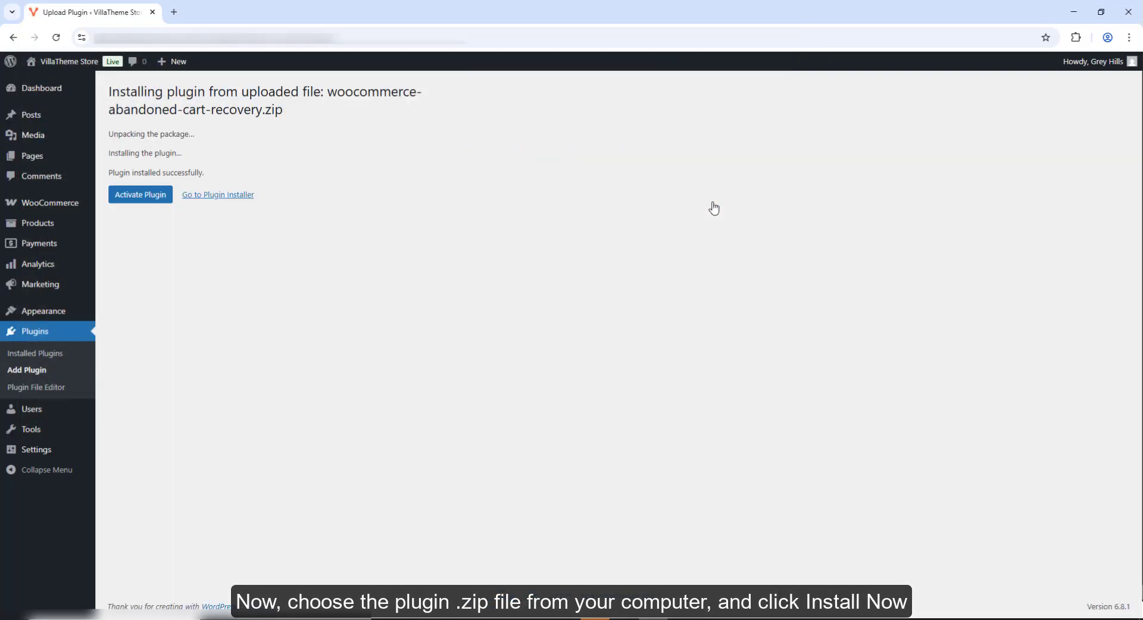
pyautogui.click(158, 200)
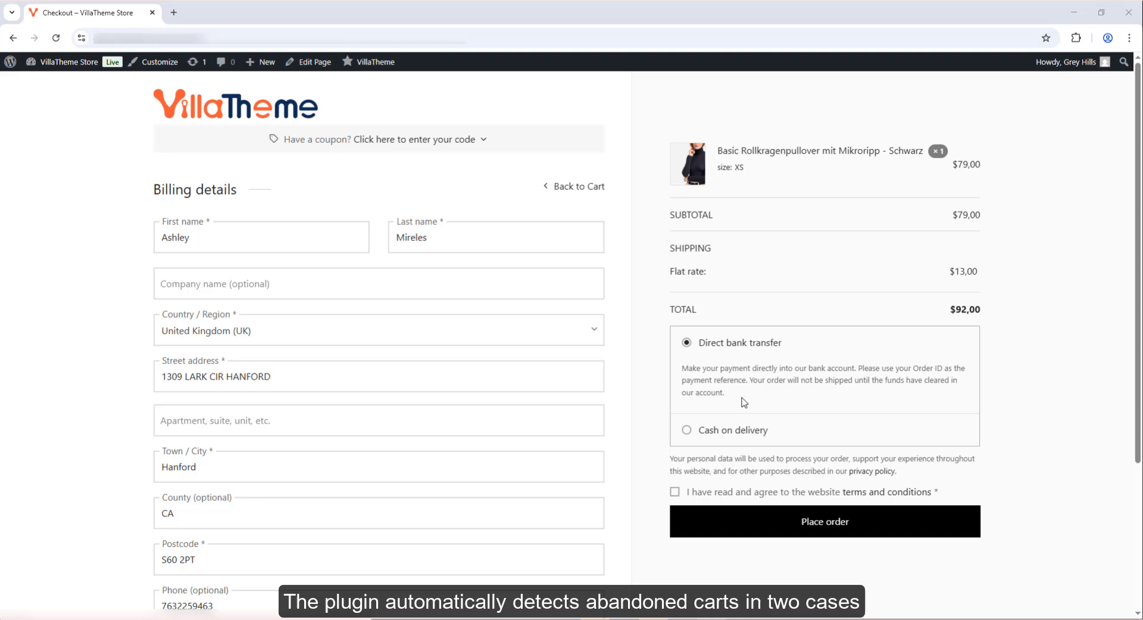
pyautogui.scroll(-3, 743, 403)
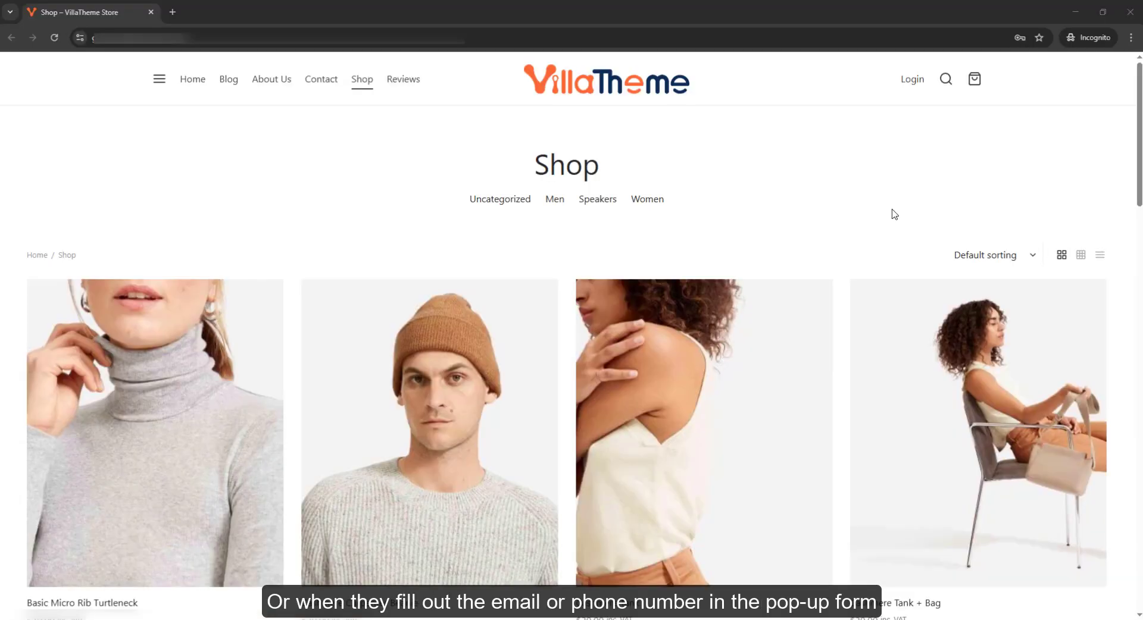
# - Add the Cashmere Carpenter Beanie to the cart from its product page after dismissing the email popup
pyautogui.scroll(-3, 893, 212)
pyautogui.click(430, 378)
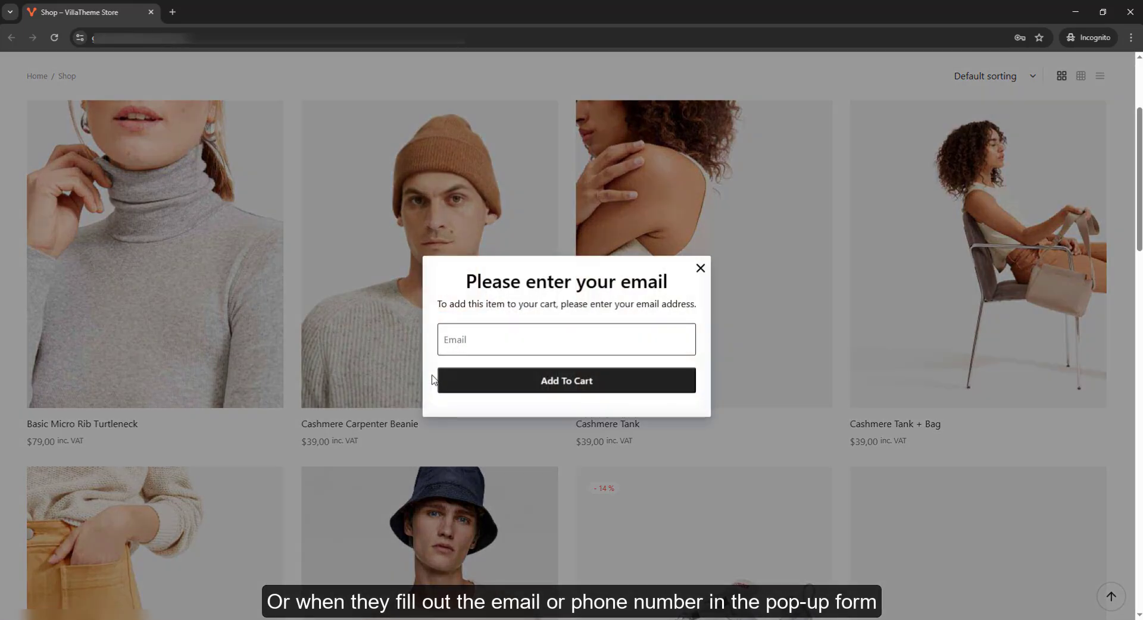
pyautogui.click(700, 268)
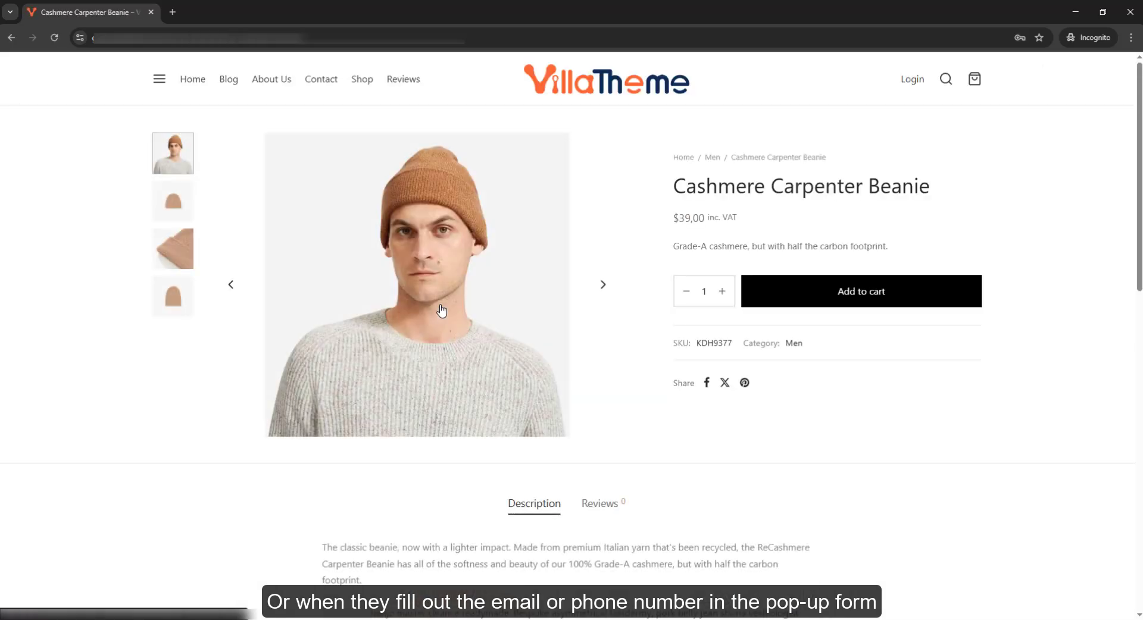
pyautogui.click(859, 291)
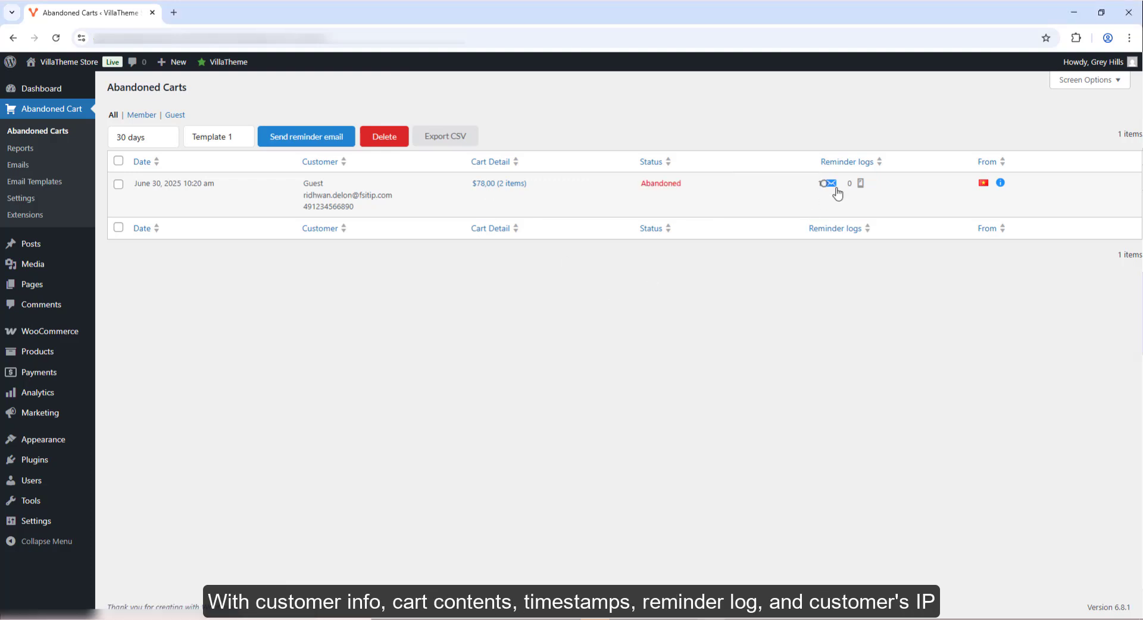
# - Send a Template 2 reminder email to all listed abandoned carts
pyautogui.moveTo(988, 189)
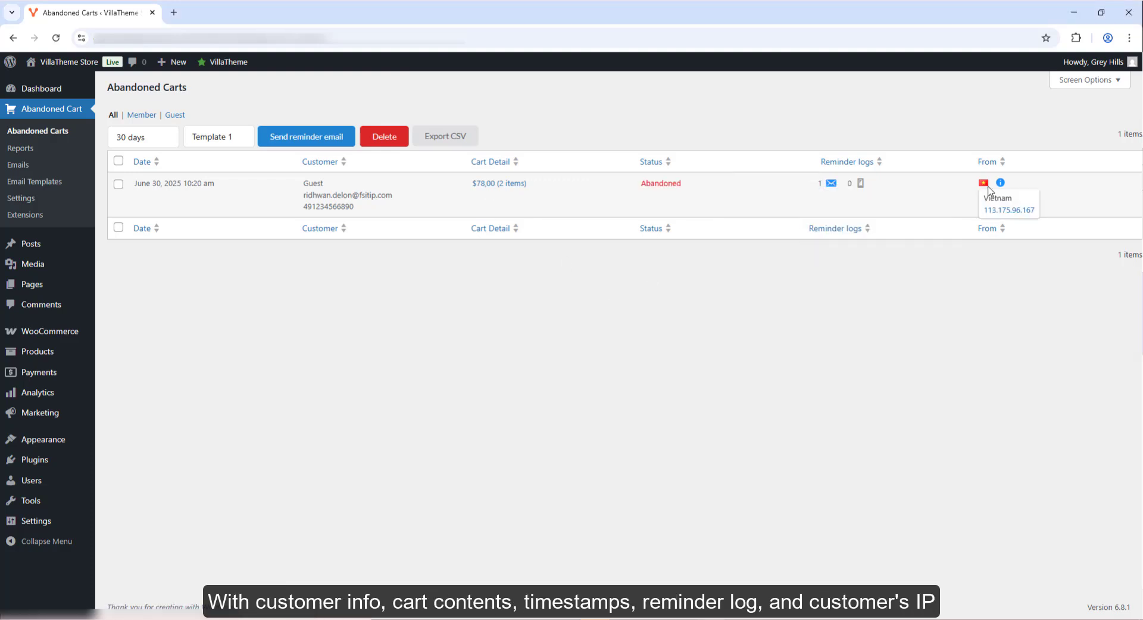
pyautogui.click(159, 143)
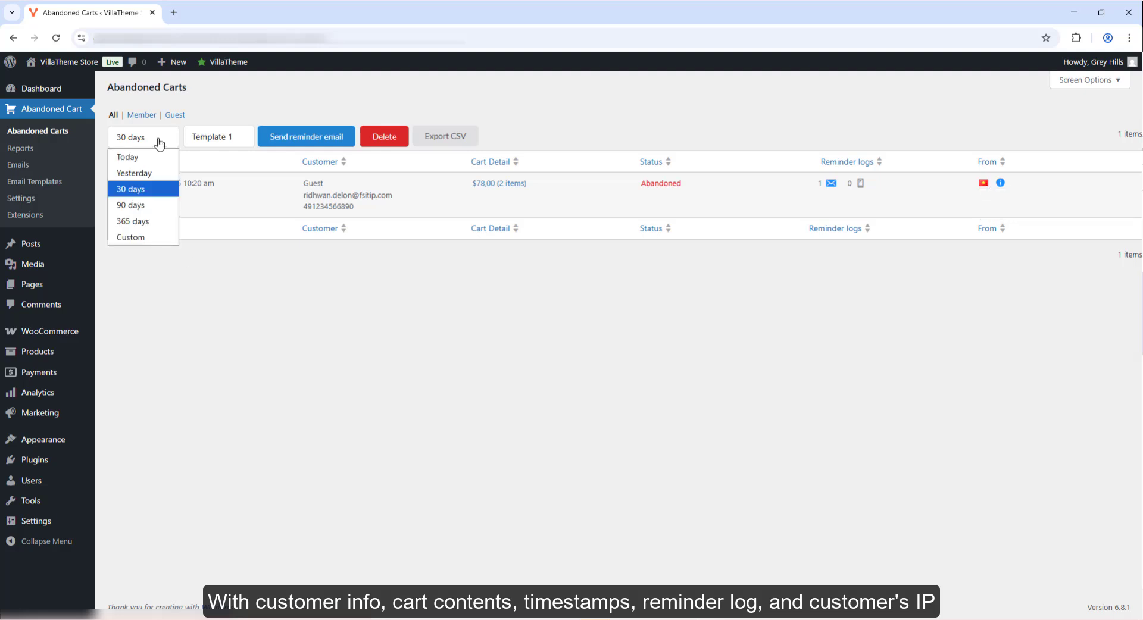
pyautogui.click(238, 145)
pyautogui.click(212, 172)
pyautogui.click(118, 161)
pyautogui.click(293, 137)
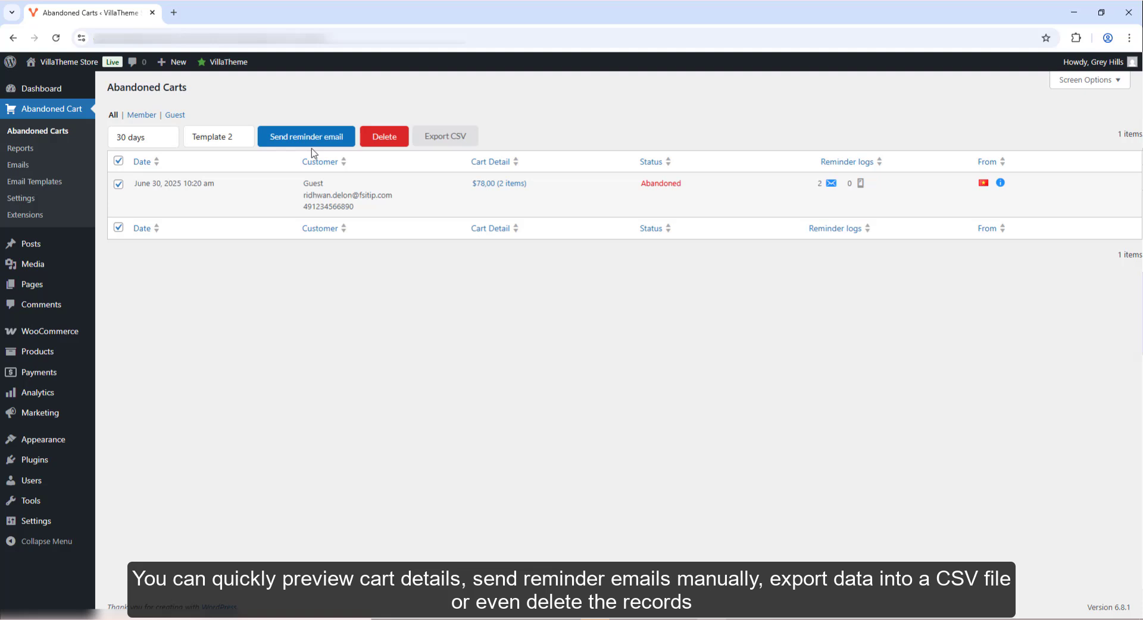
# - Export the abandoned carts to a CSV file, then delete the cart record
pyautogui.click(445, 136)
pyautogui.click(504, 174)
pyautogui.click(447, 246)
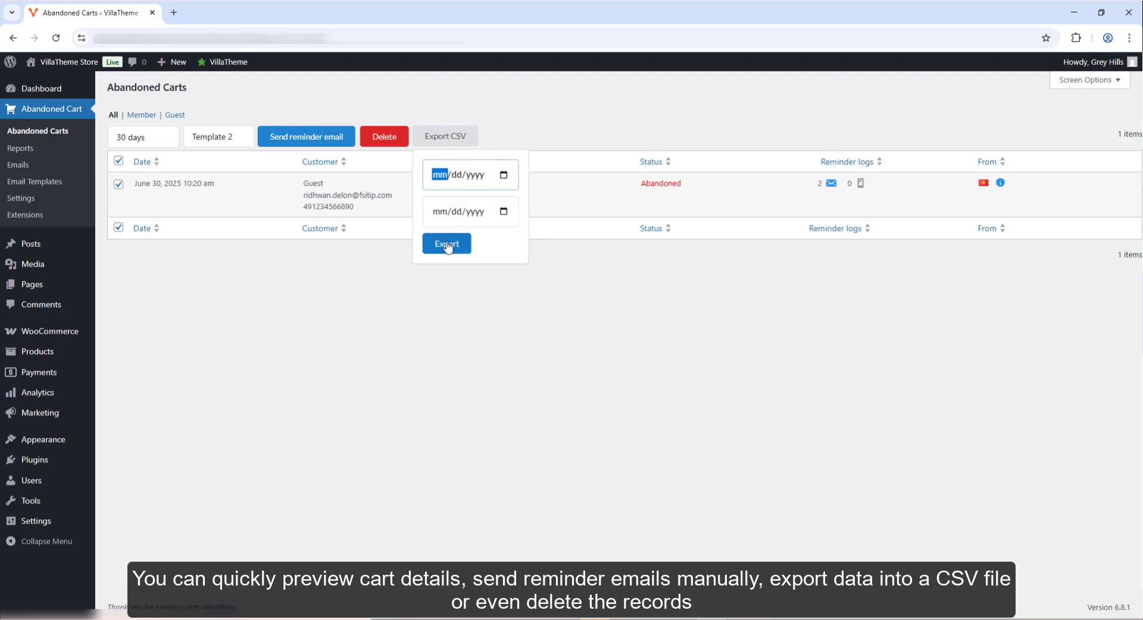
pyautogui.click(447, 246)
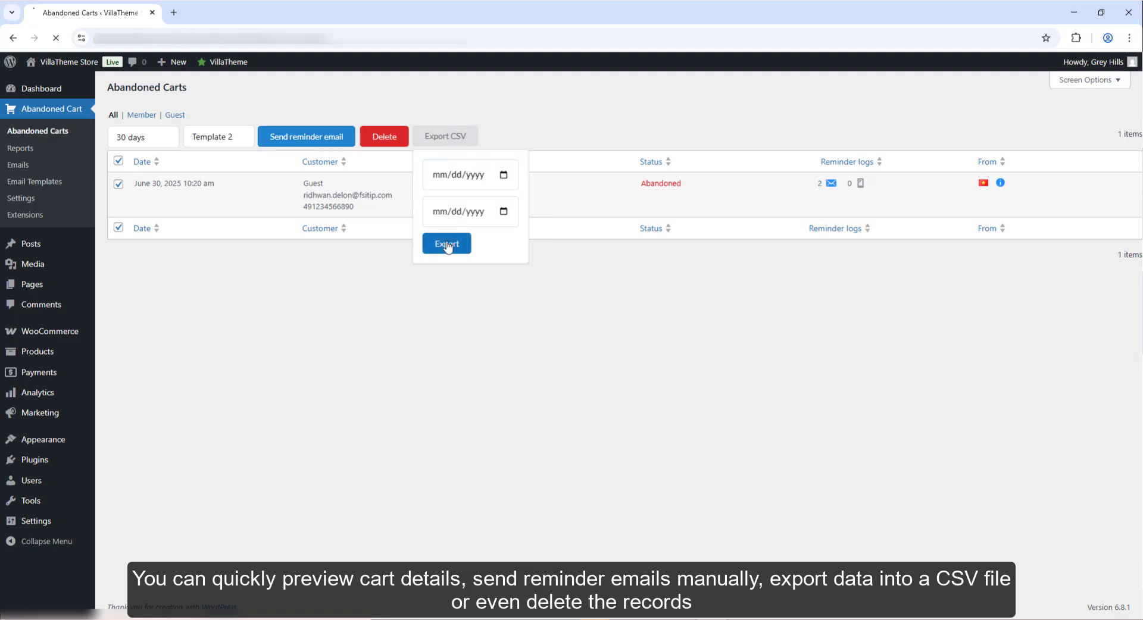
pyautogui.click(390, 142)
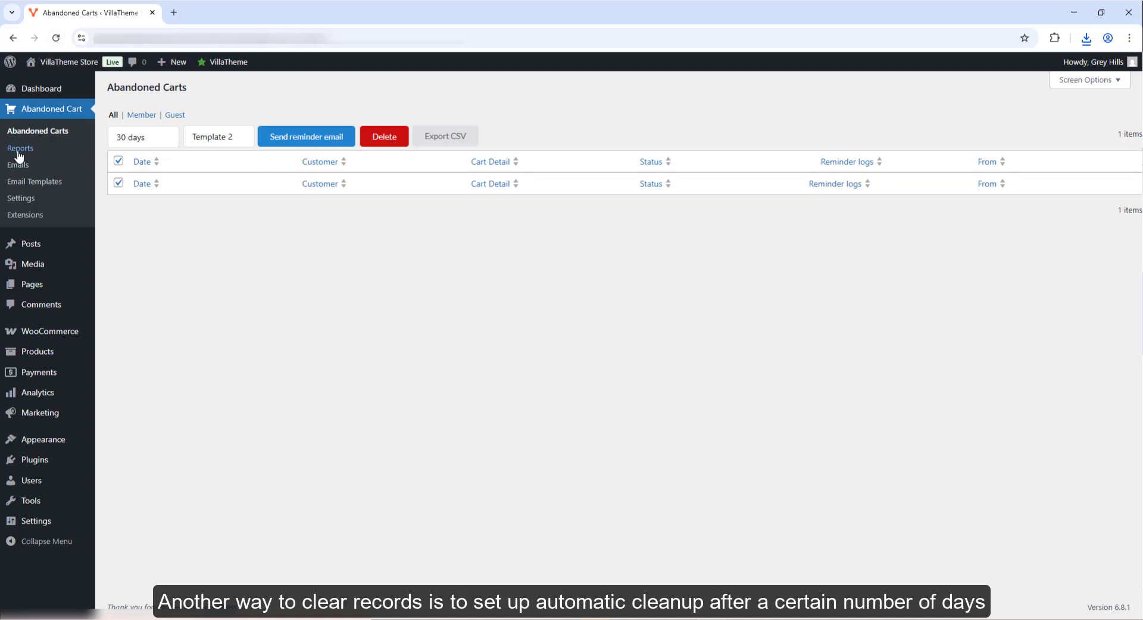
pyautogui.click(16, 200)
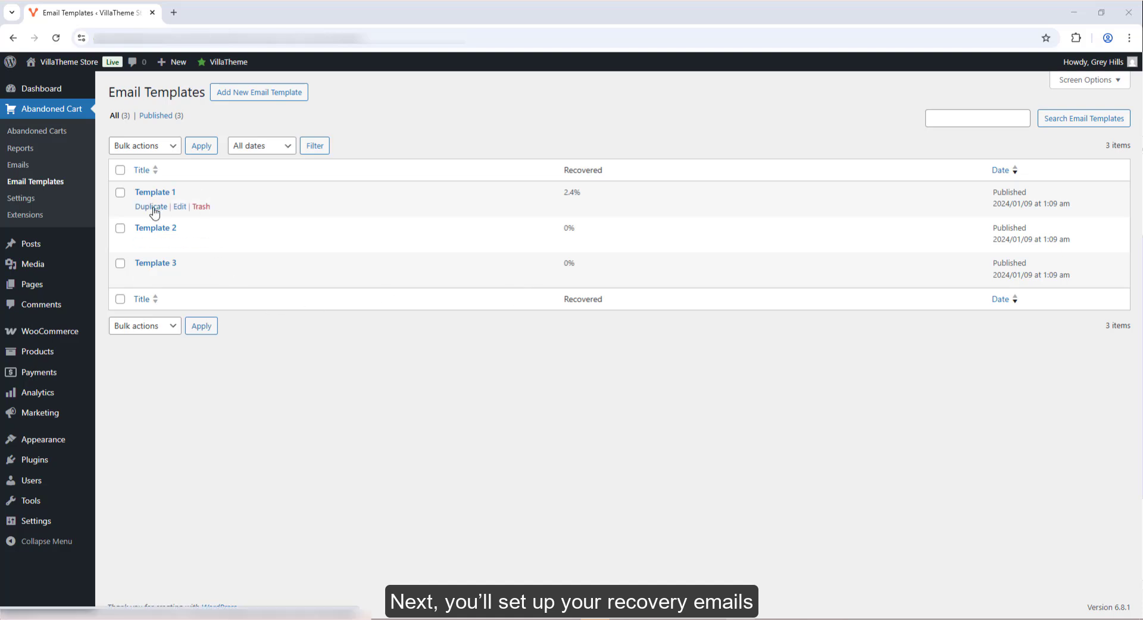
# - Create a new email template titled 'Abandoned Cart' with subject 'You left something behind'
pyautogui.click(269, 94)
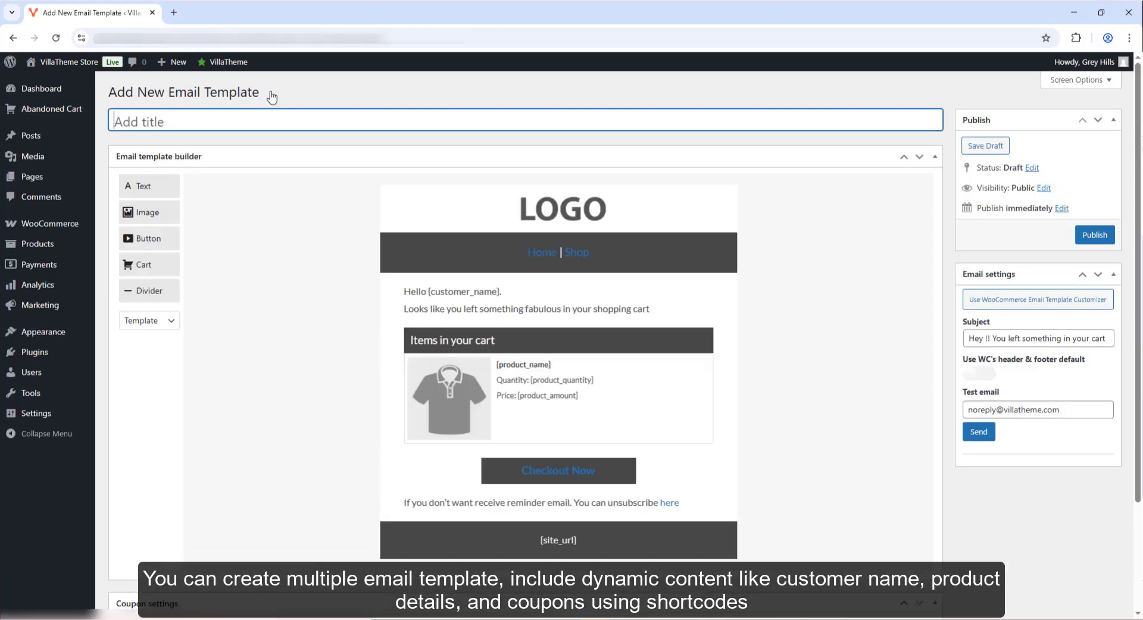
pyautogui.write('Abandoned Car')
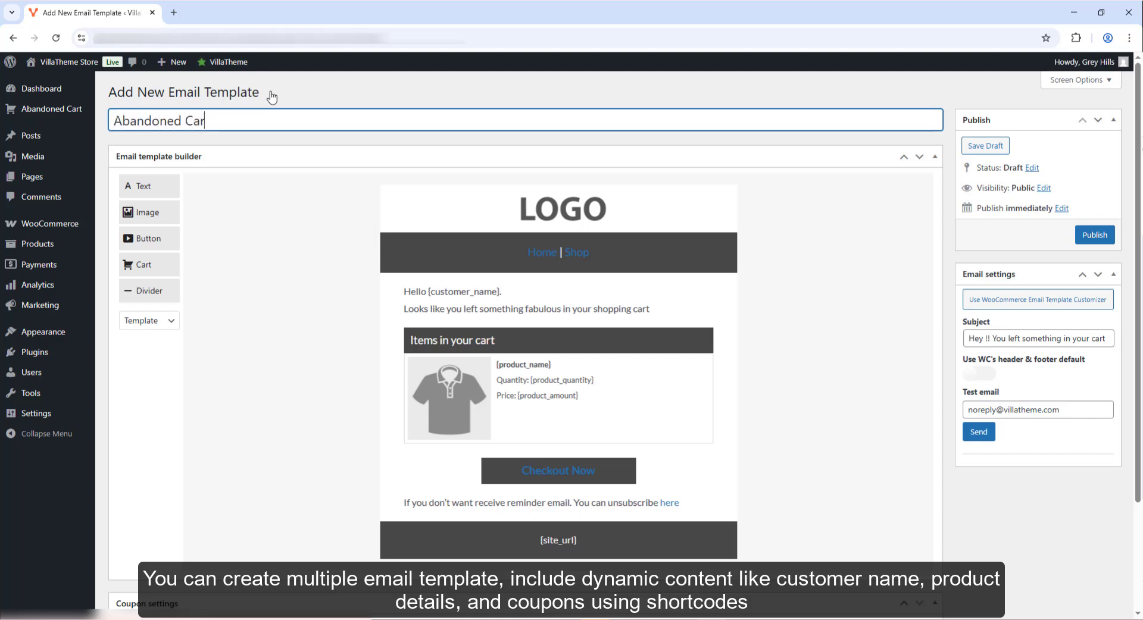
pyautogui.write('t')
pyautogui.tripleClick(1012, 341)
pyautogui.write('You left something behind')
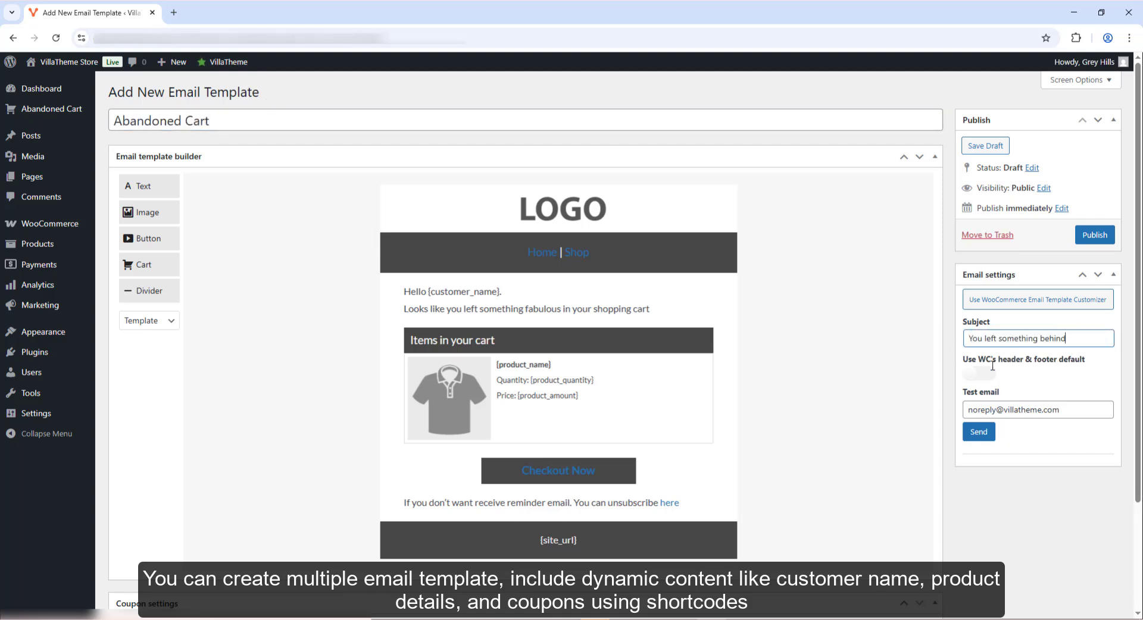
pyautogui.click(978, 374)
pyautogui.click(978, 375)
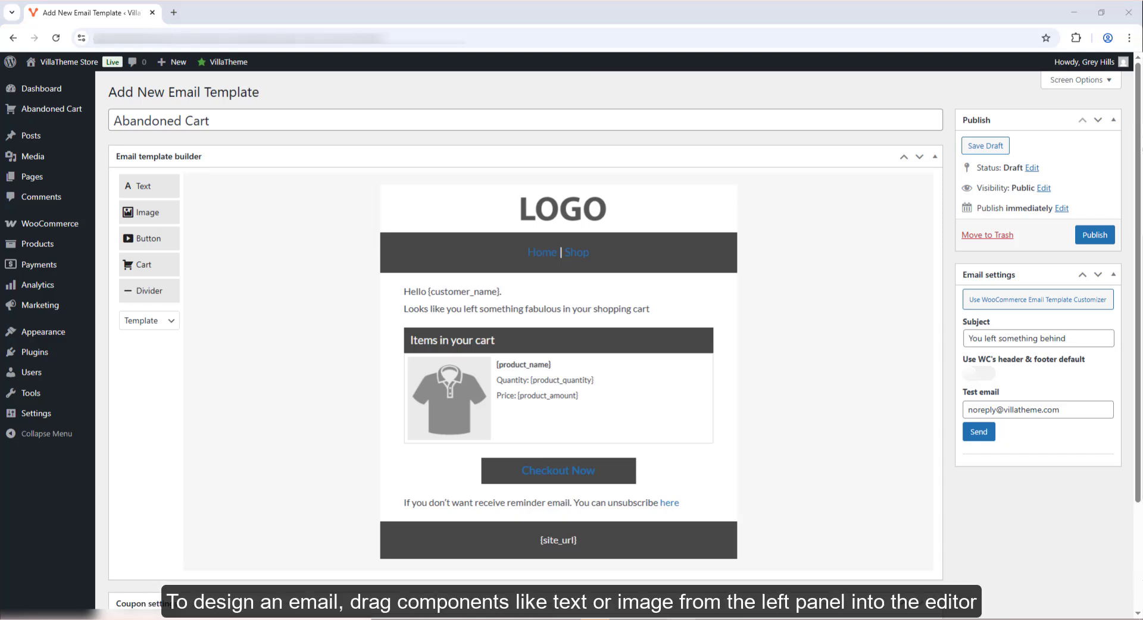
pyautogui.click(131, 321)
pyautogui.click(218, 322)
# - Add a Text block, image block and Checkout Now button, placing the header row below the text
pyautogui.moveTo(156, 190); pyautogui.dragTo(447, 290)
pyautogui.moveTo(369, 282); pyautogui.dragTo(372, 195)
pyautogui.moveTo(372, 237); pyautogui.dragTo(383, 358)
pyautogui.moveTo(139, 219); pyautogui.dragTo(441, 280)
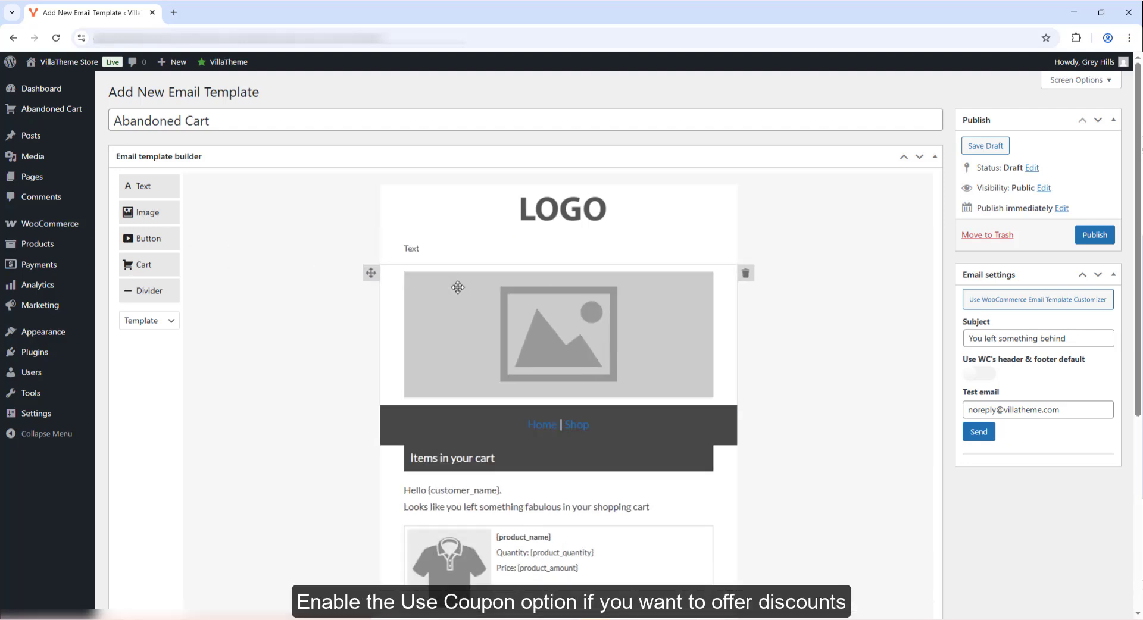
pyautogui.moveTo(145, 238); pyautogui.dragTo(442, 390)
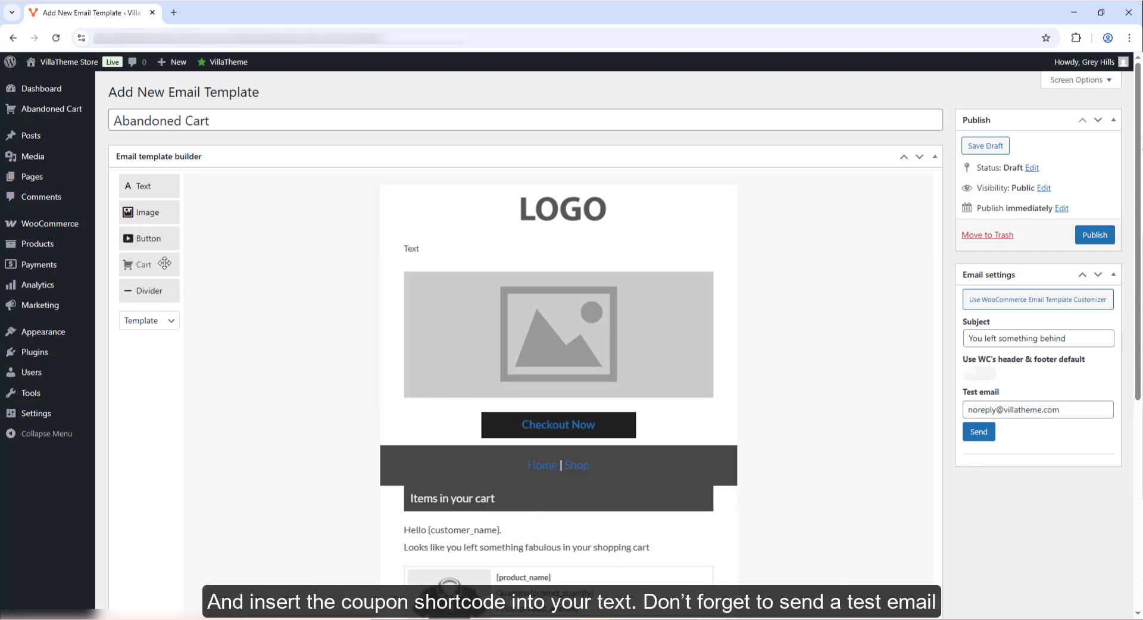
pyautogui.moveTo(164, 263); pyautogui.dragTo(369, 452)
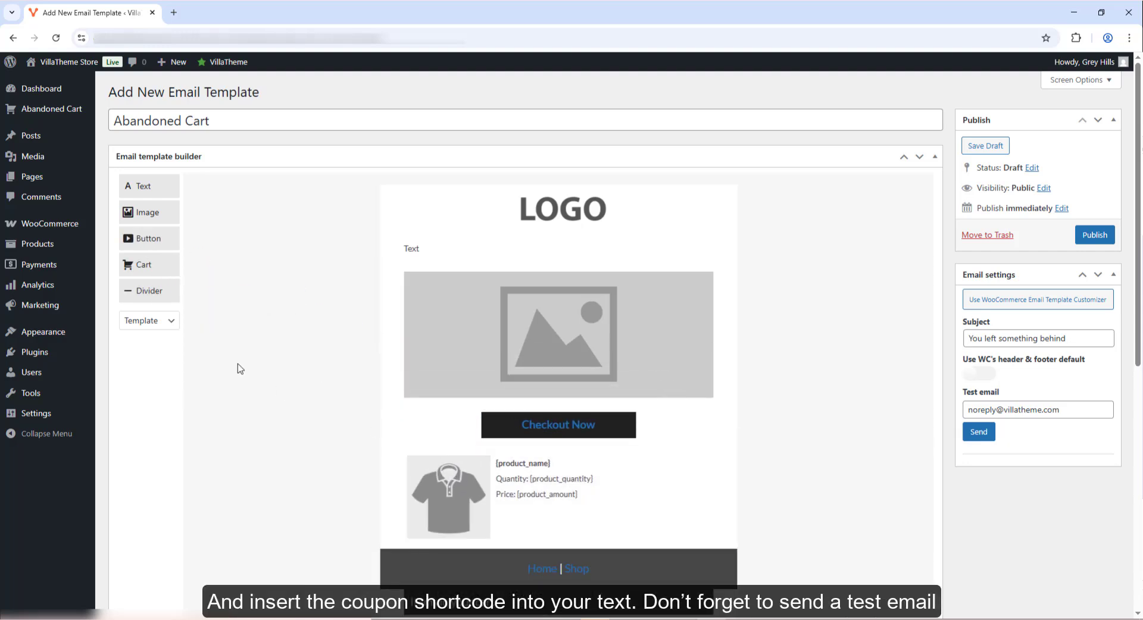
# - Apply the Template 1 layout to the email
pyautogui.scroll(-3, 238, 366)
pyautogui.click(167, 143)
pyautogui.click(156, 179)
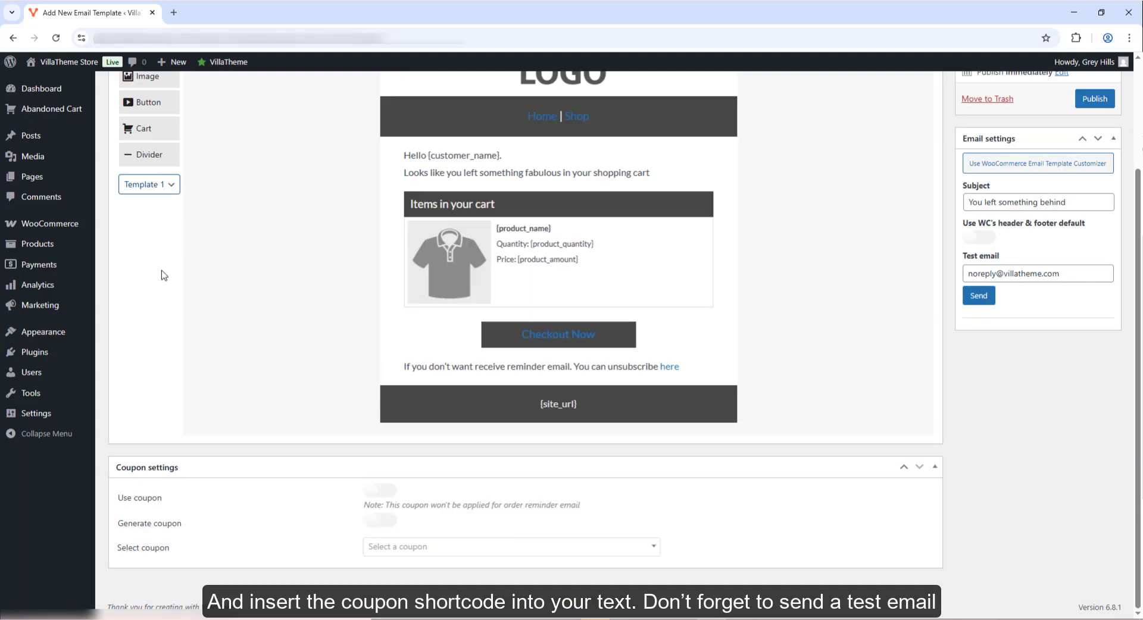
# - Enable a coupon for the email, auto-generated as a fixed product discount
pyautogui.click(377, 492)
pyautogui.click(380, 521)
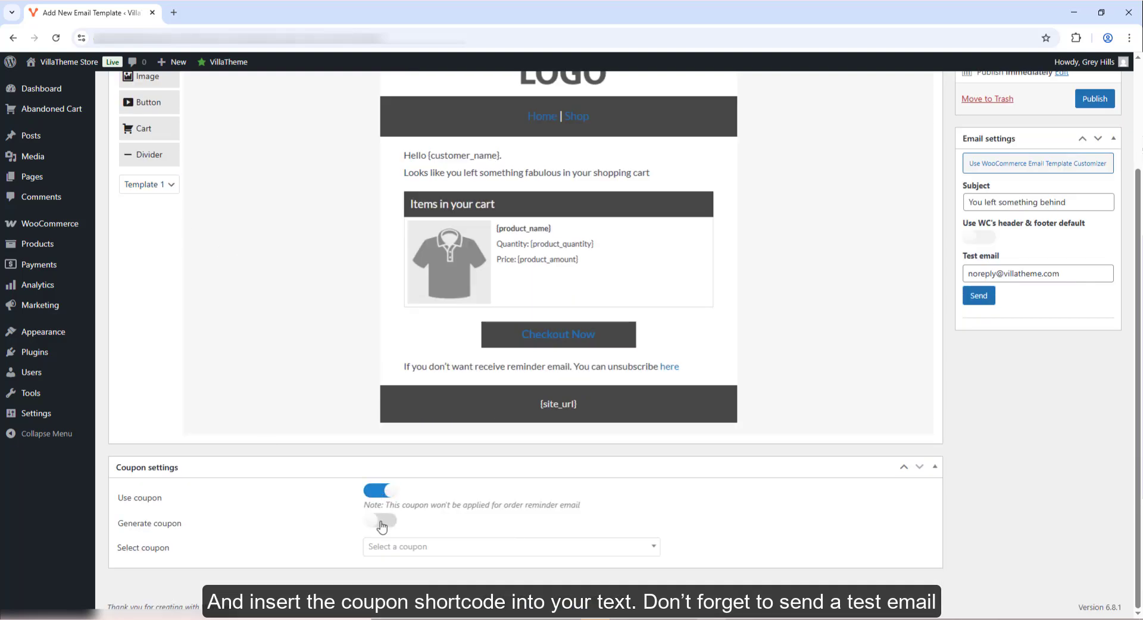
pyautogui.scroll(-4, 352, 410)
pyautogui.click(415, 313)
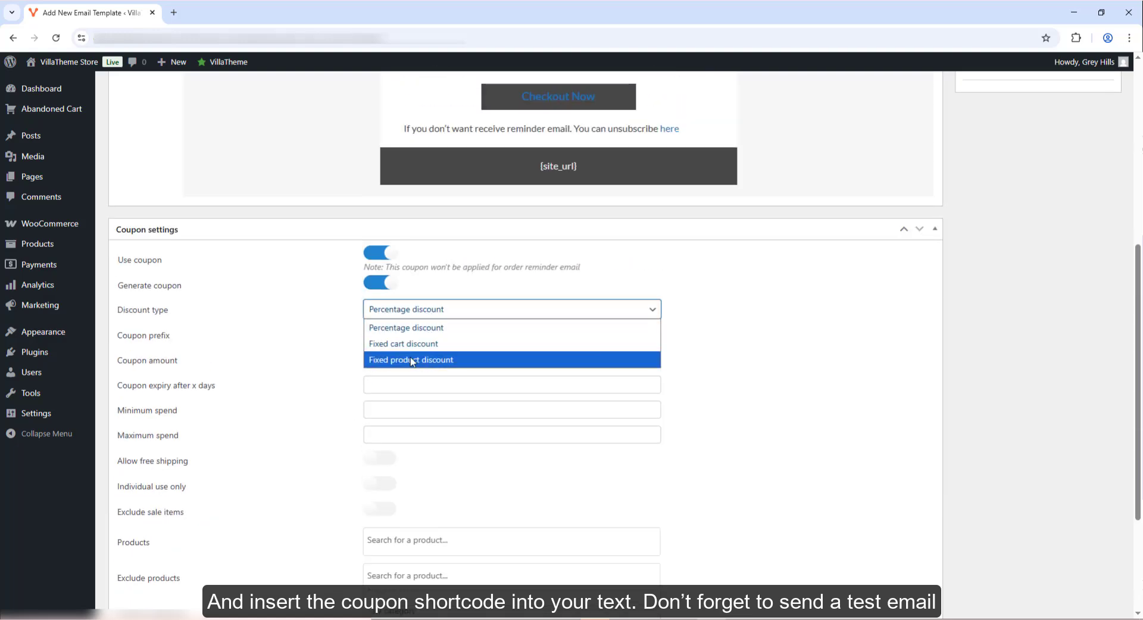
pyautogui.click(414, 361)
pyautogui.click(411, 331)
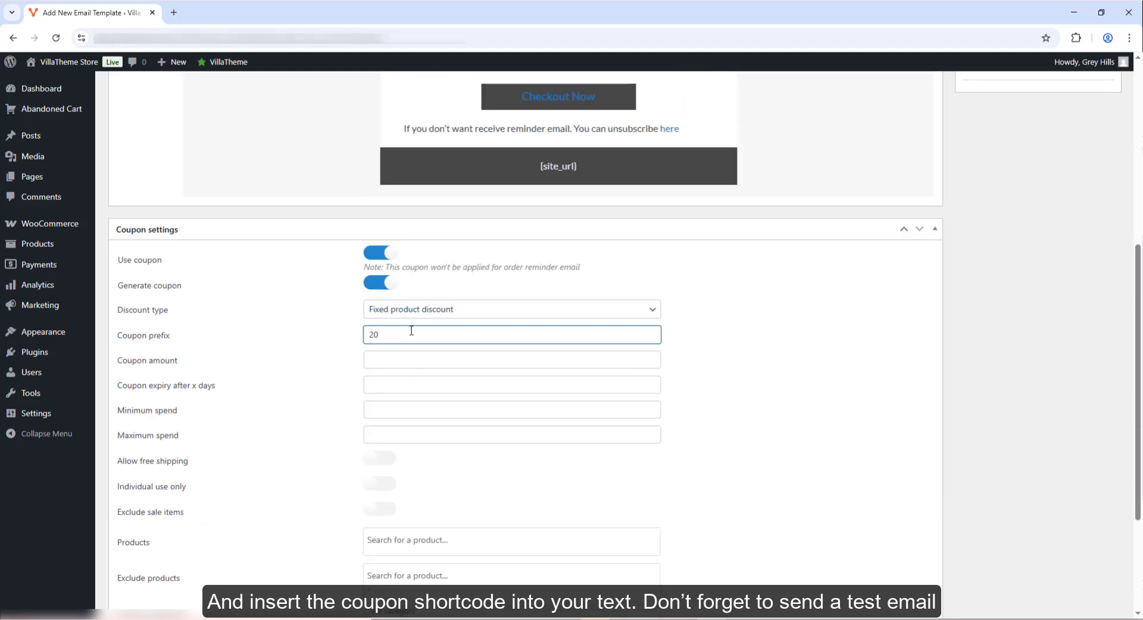
pyautogui.click(383, 385)
# - Switch to the existing coupon 2fdbsdco instead of generating a new one
pyautogui.scroll(-3, 385, 380)
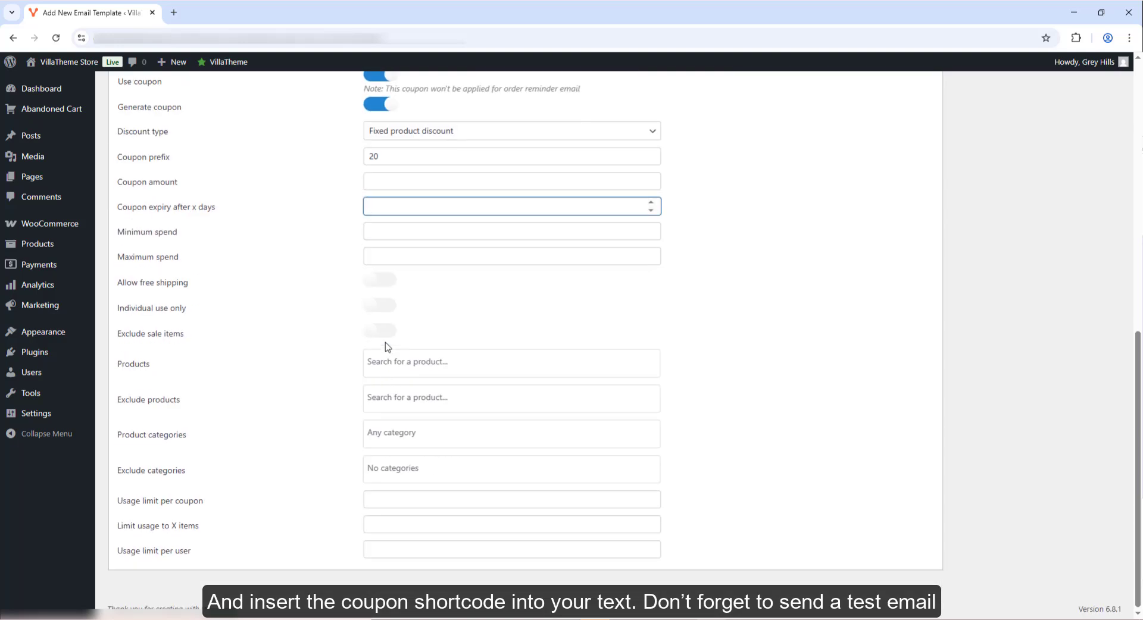
pyautogui.scroll(4, 388, 347)
pyautogui.click(378, 340)
pyautogui.click(395, 547)
pyautogui.write('2fdbsdco')
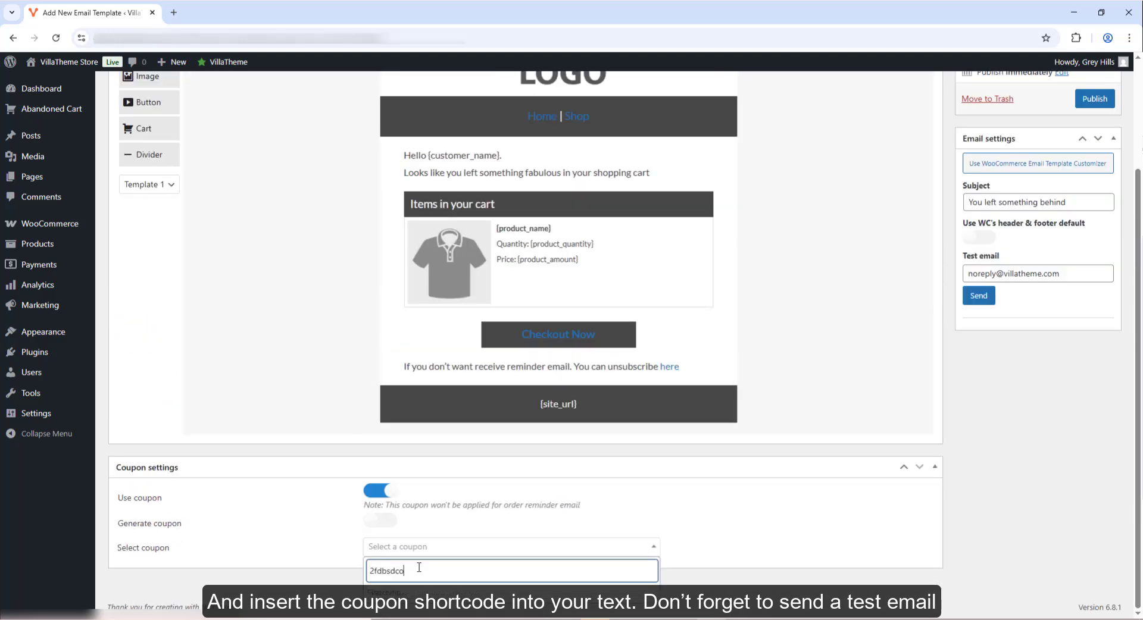
pyautogui.click(416, 593)
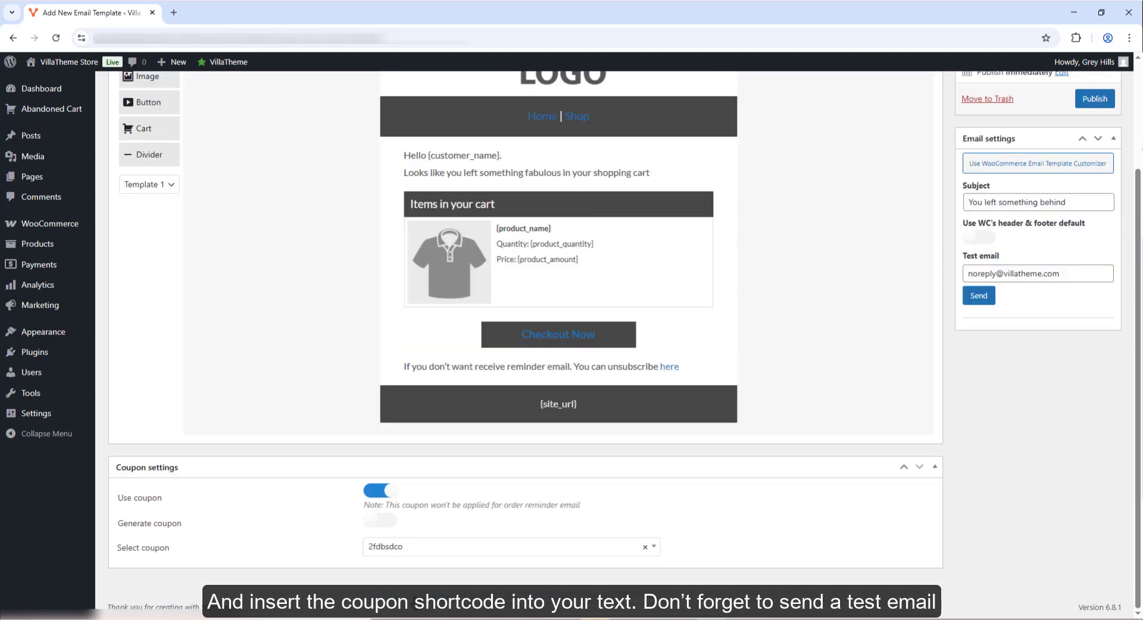
# - Append the coupon invitation sentence and the {coupon_code} shortcode to the greeting text
pyautogui.click(477, 185)
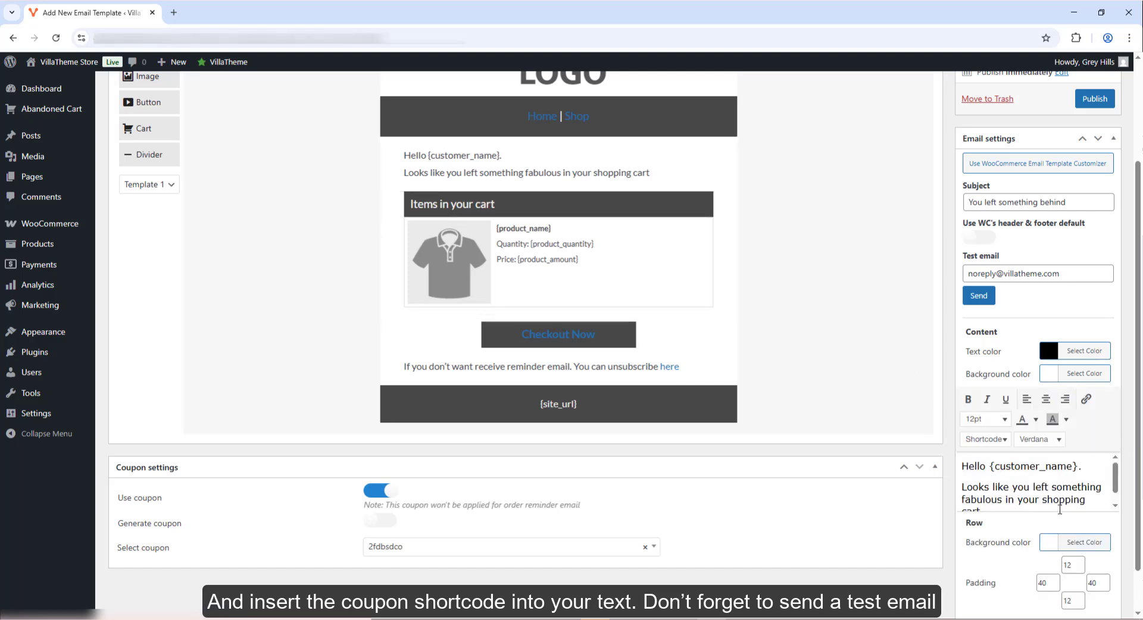
pyautogui.click(1097, 500)
pyautogui.scroll(-1, 1097, 501)
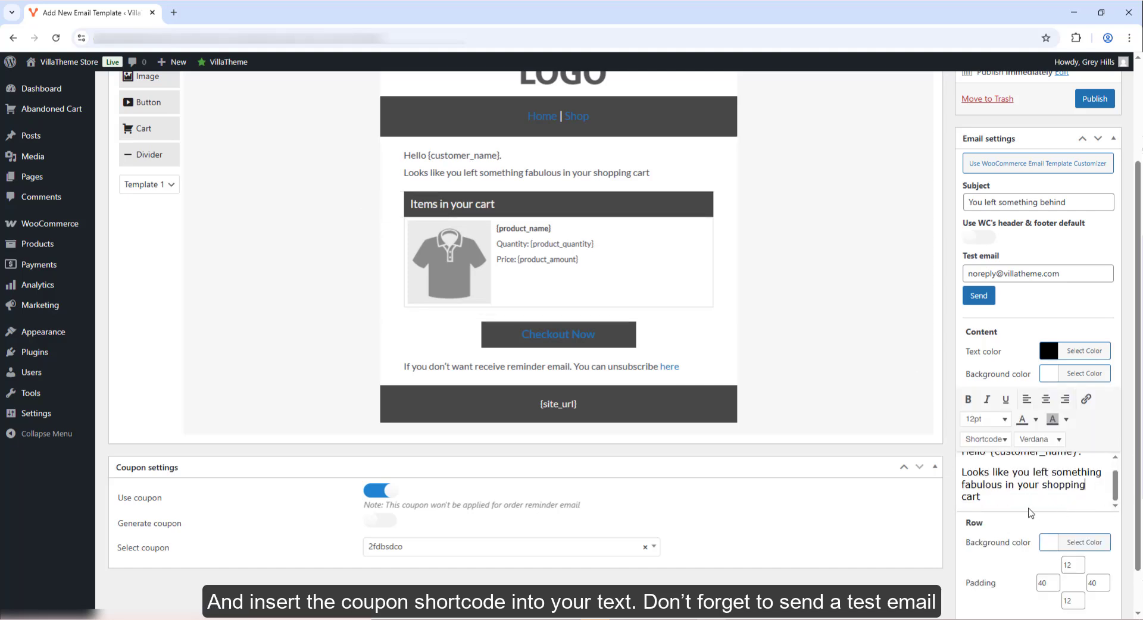
pyautogui.write('. Use this coupon to pick up where you left off')
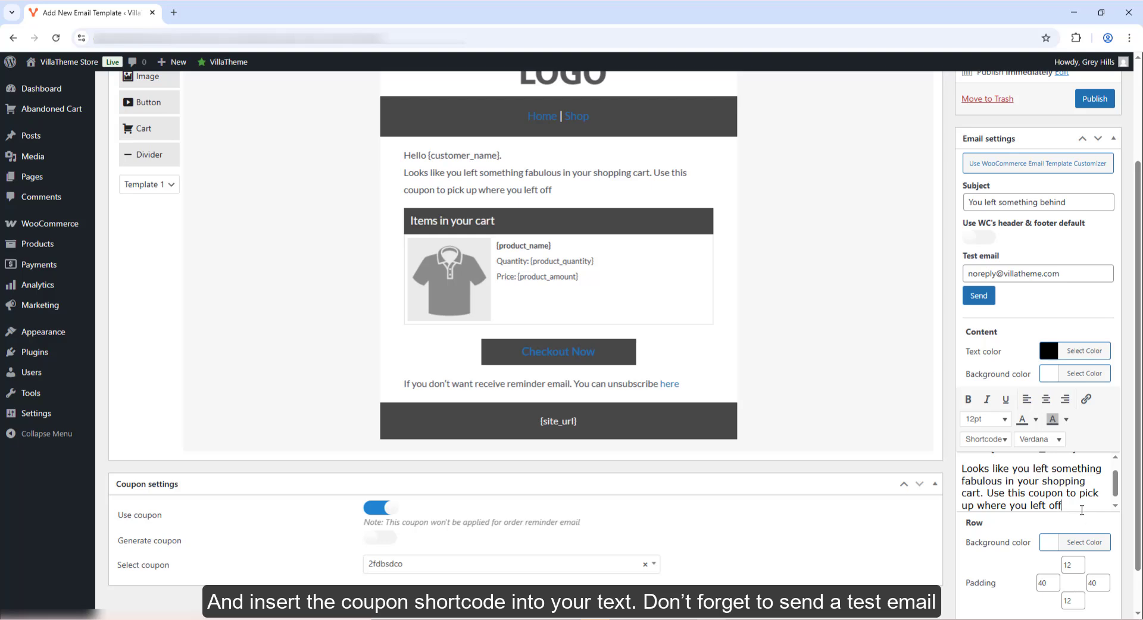
pyautogui.click(993, 441)
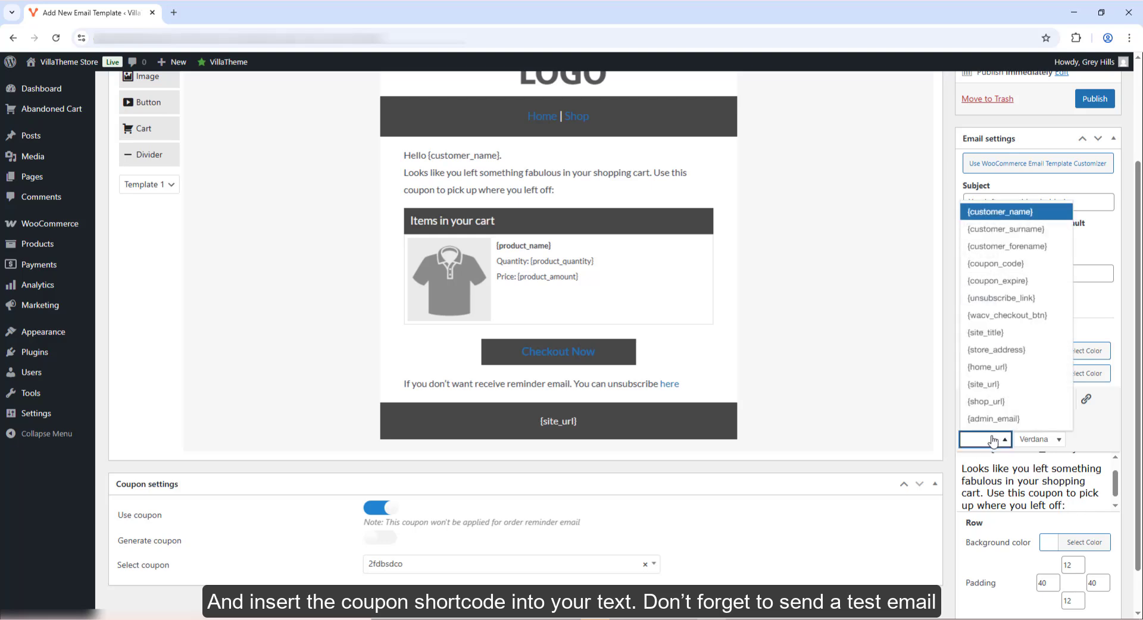
pyautogui.click(990, 263)
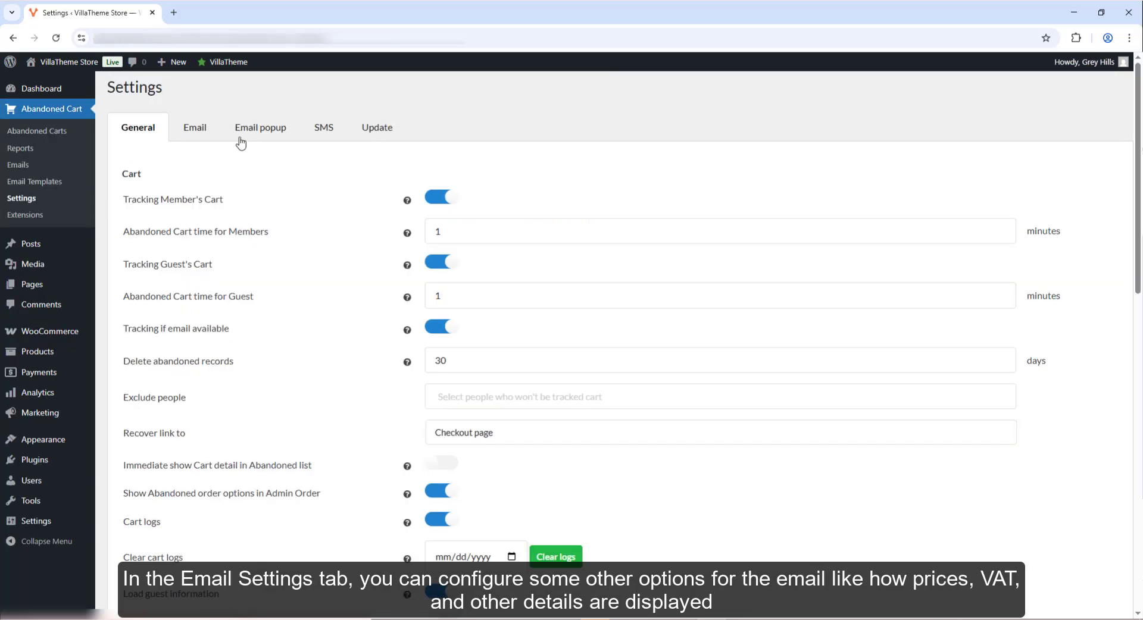
# - In the email settings, add a rule sending Template 2 after 30 minutes
pyautogui.click(213, 136)
pyautogui.scroll(-3, 310, 305)
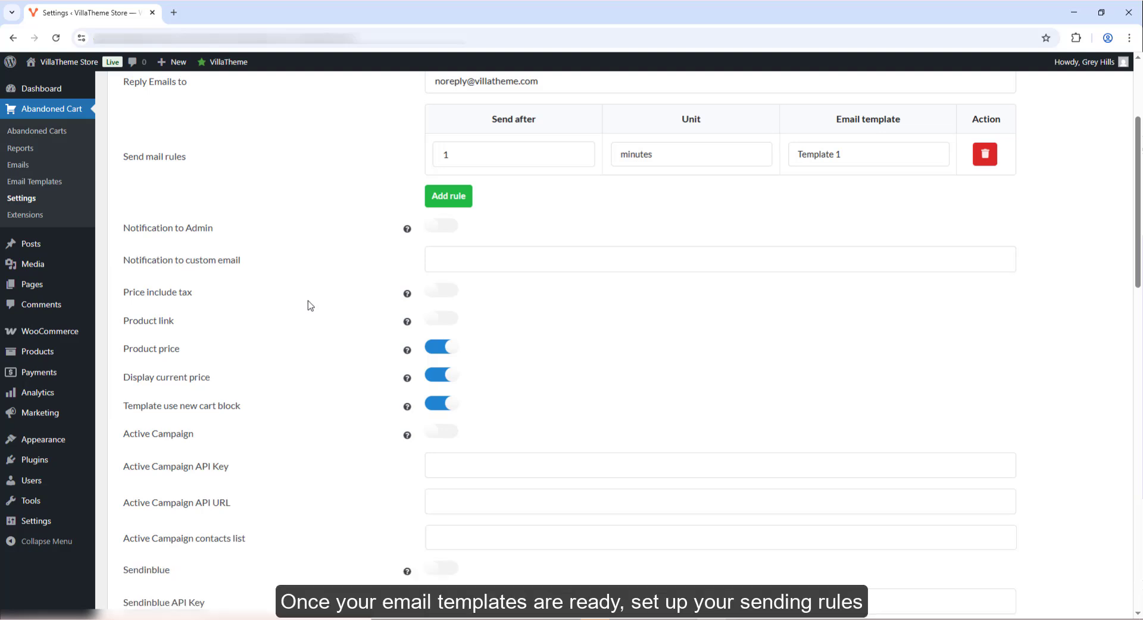
pyautogui.scroll(3, 310, 306)
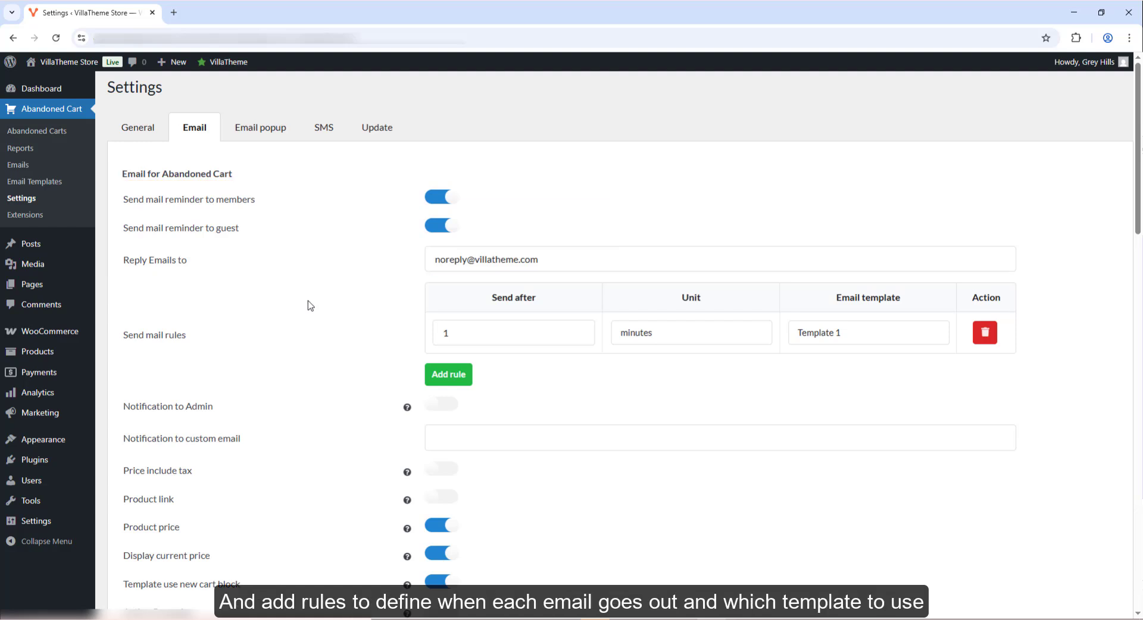
pyautogui.click(448, 373)
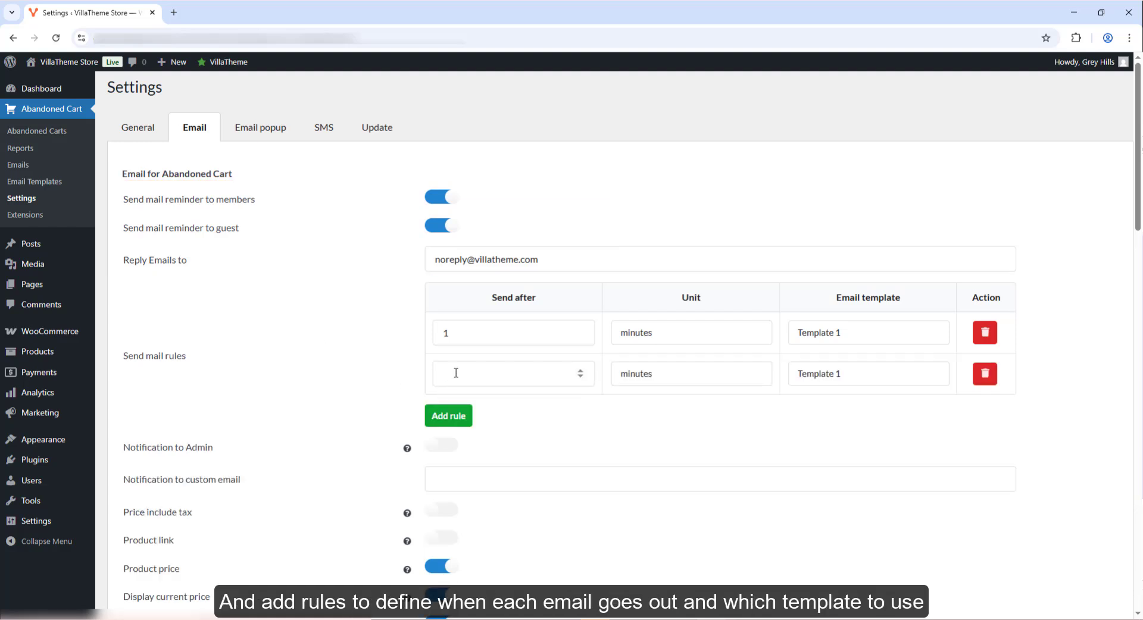
pyautogui.click(456, 372)
pyautogui.write('30')
pyautogui.click(632, 373)
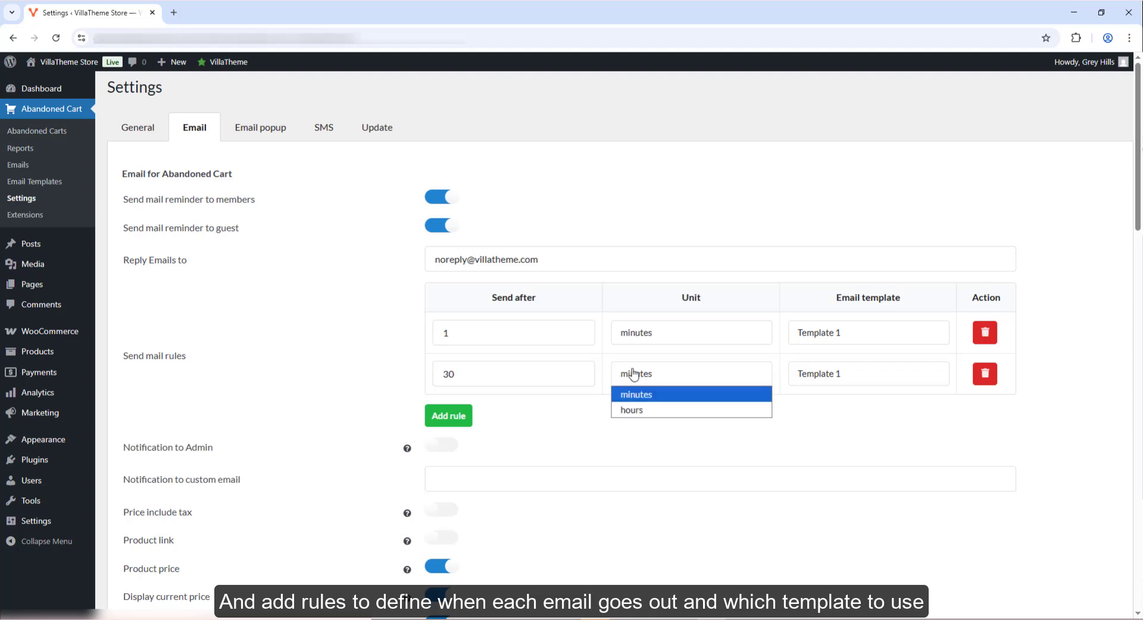
pyautogui.click(631, 391)
pyautogui.click(840, 373)
pyautogui.click(840, 415)
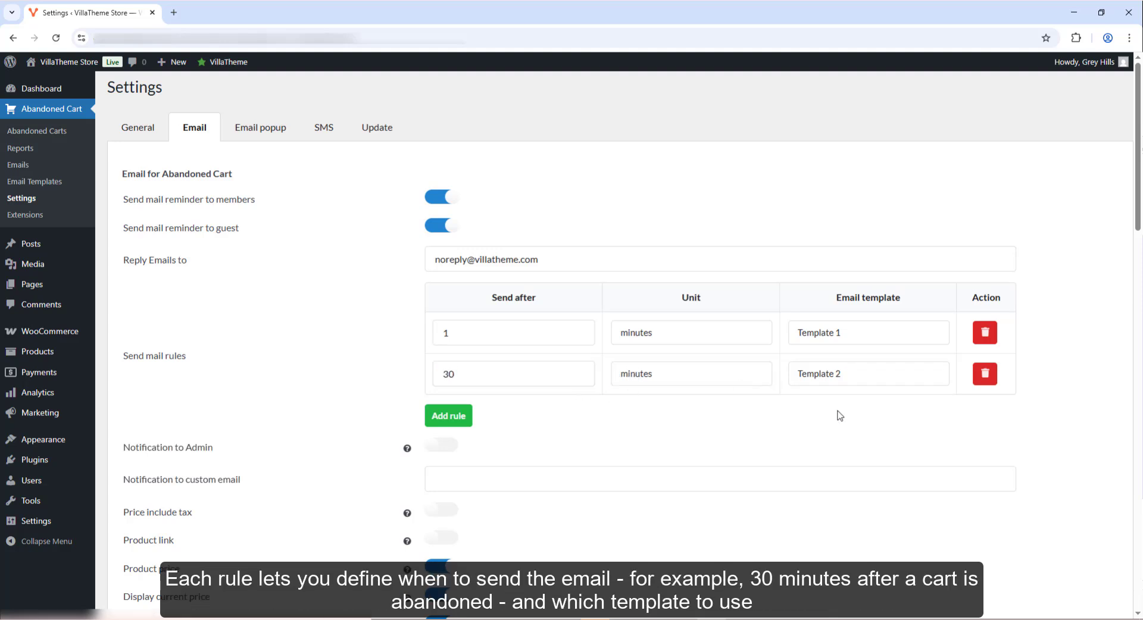
# - Add a rule sending Template 3 after 1 hour and remove the original 1-minute rule
pyautogui.click(448, 415)
pyautogui.click(453, 413)
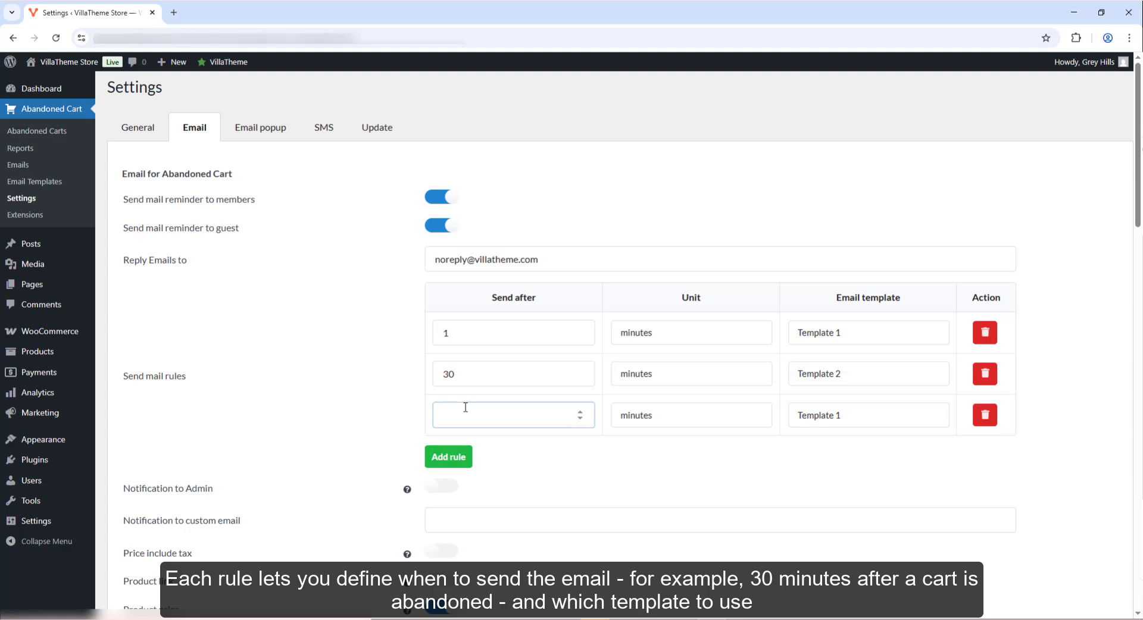
pyautogui.click(646, 416)
pyautogui.click(645, 453)
pyautogui.click(859, 415)
pyautogui.click(839, 468)
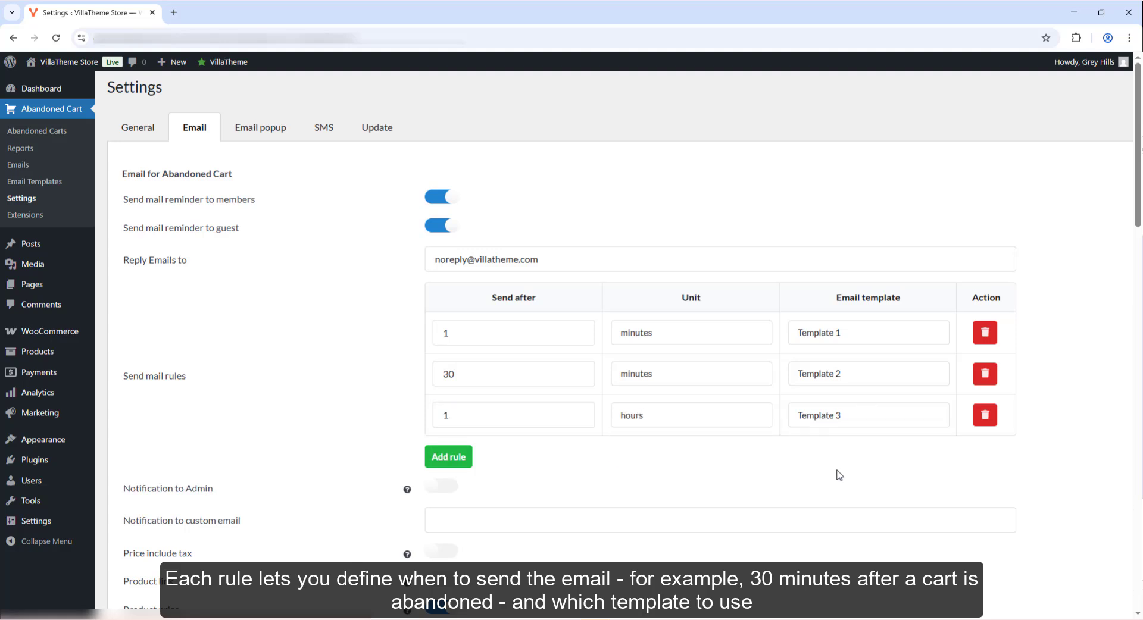
pyautogui.click(985, 334)
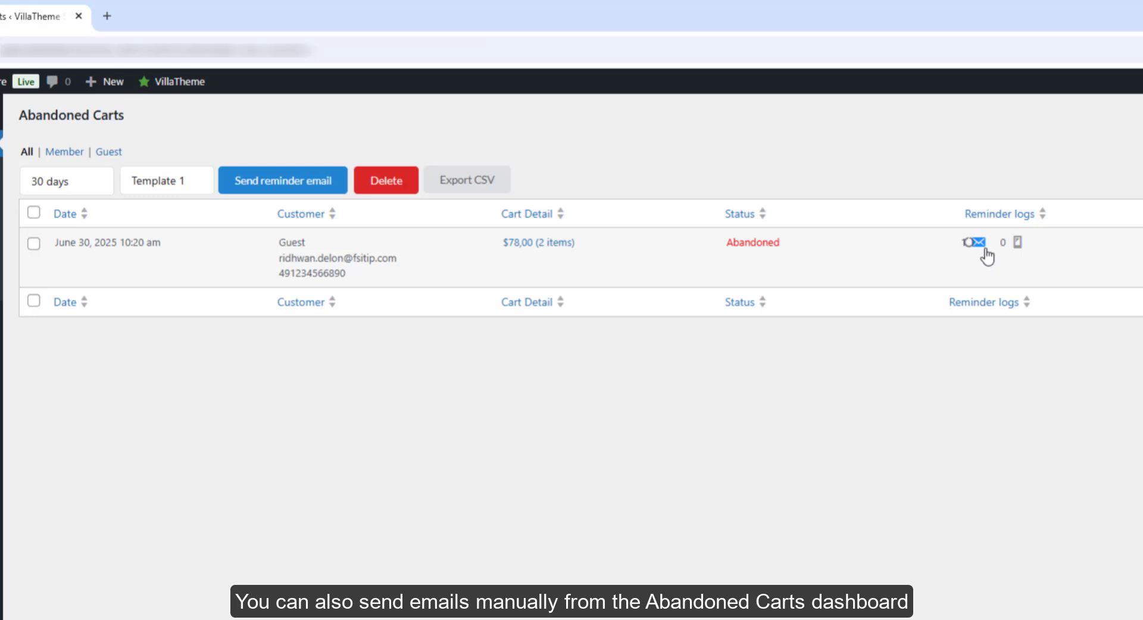
# - Select all abandoned carts and send them the Template 2 reminder email
pyautogui.moveTo(988, 256)
pyautogui.click(179, 181)
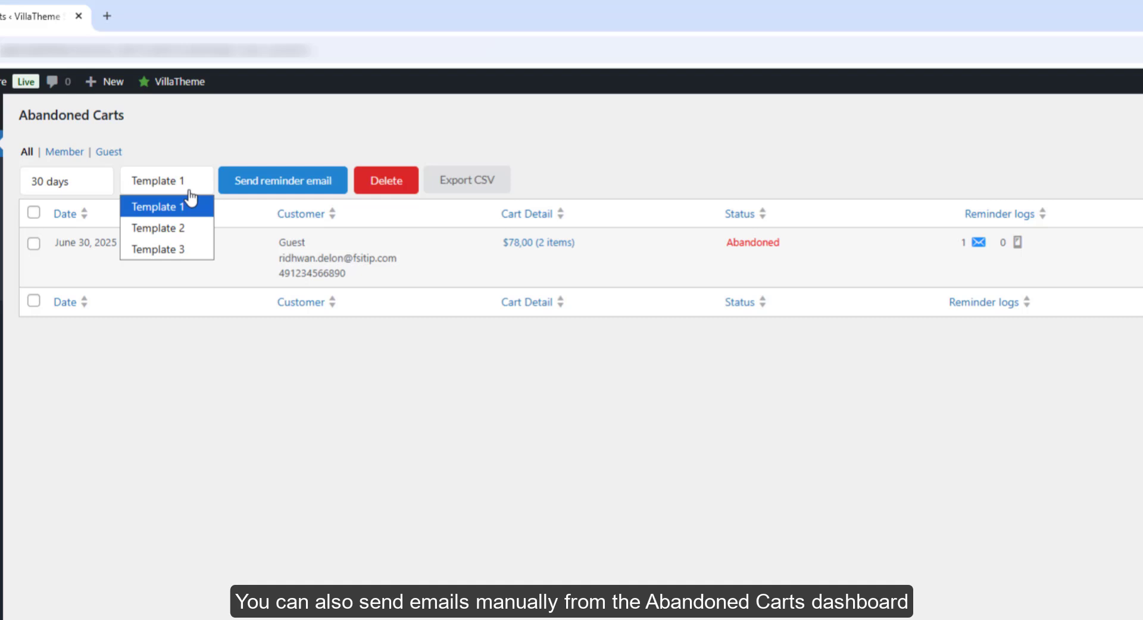
pyautogui.click(182, 229)
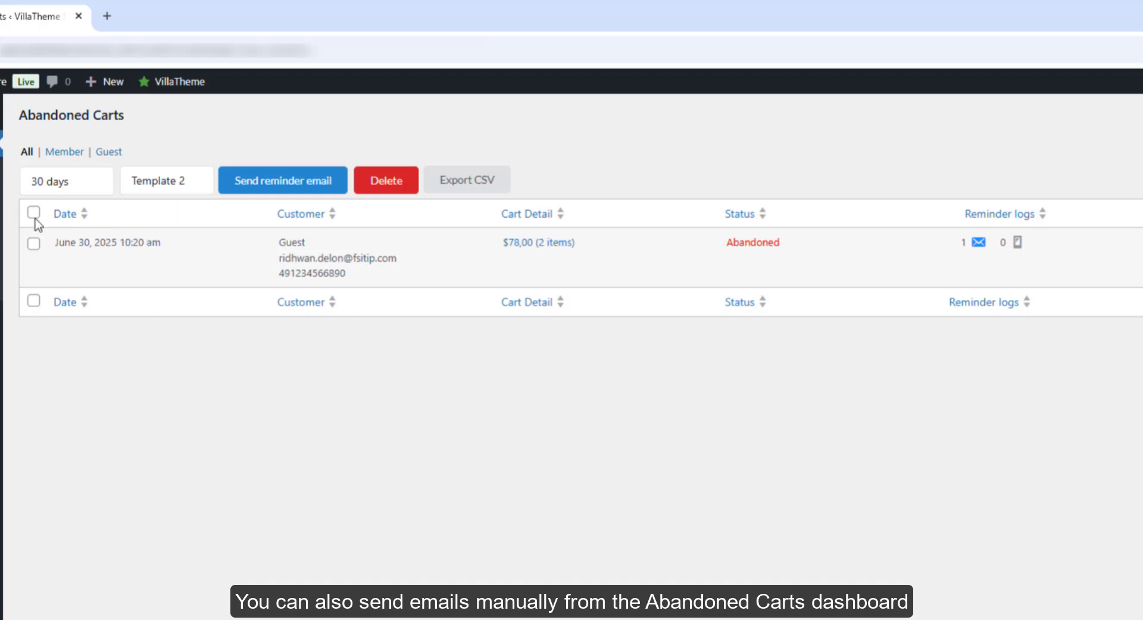
pyautogui.click(33, 213)
pyautogui.click(266, 184)
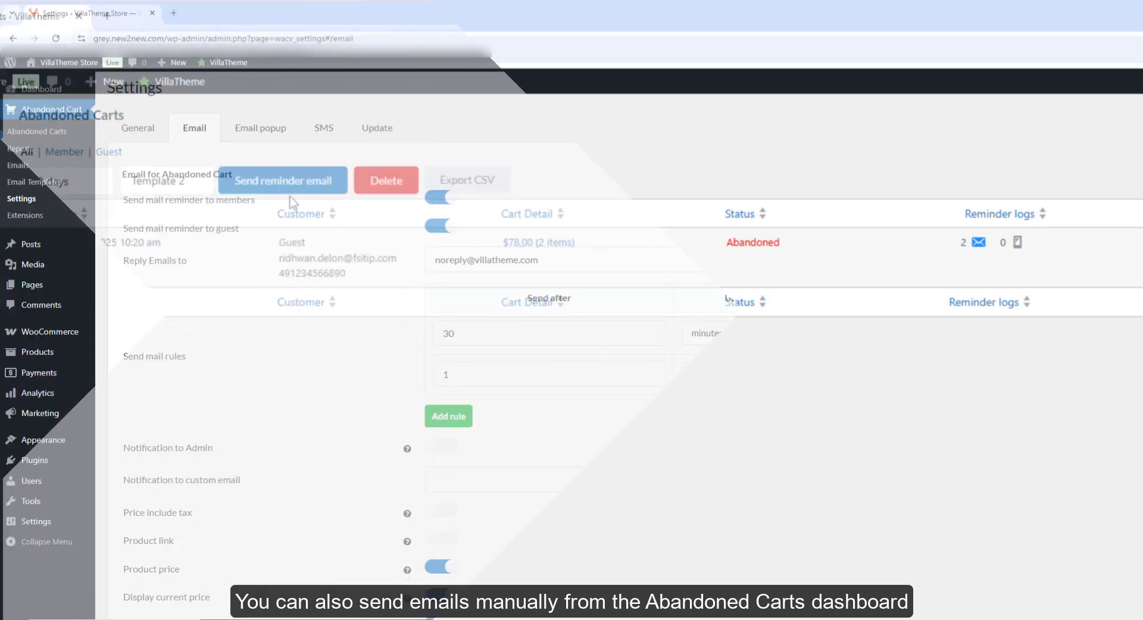
pyautogui.scroll(-10, 991, 348)
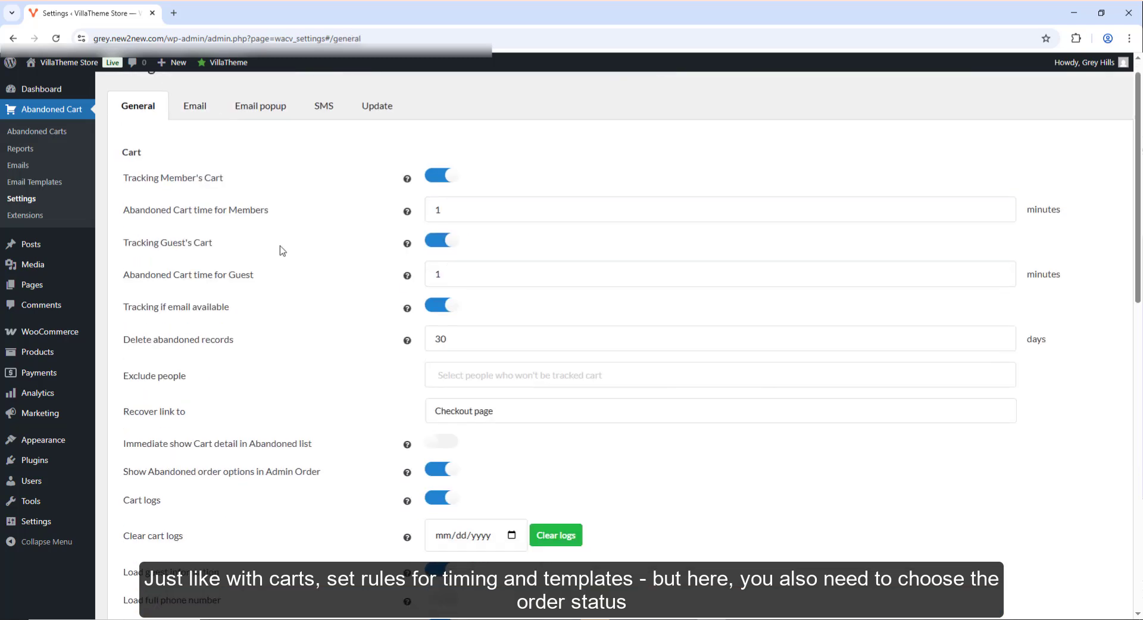
# - Open the first failed order from WooCommerce Orders and show its abandoned-order email template list
pyautogui.scroll(-2, 281, 249)
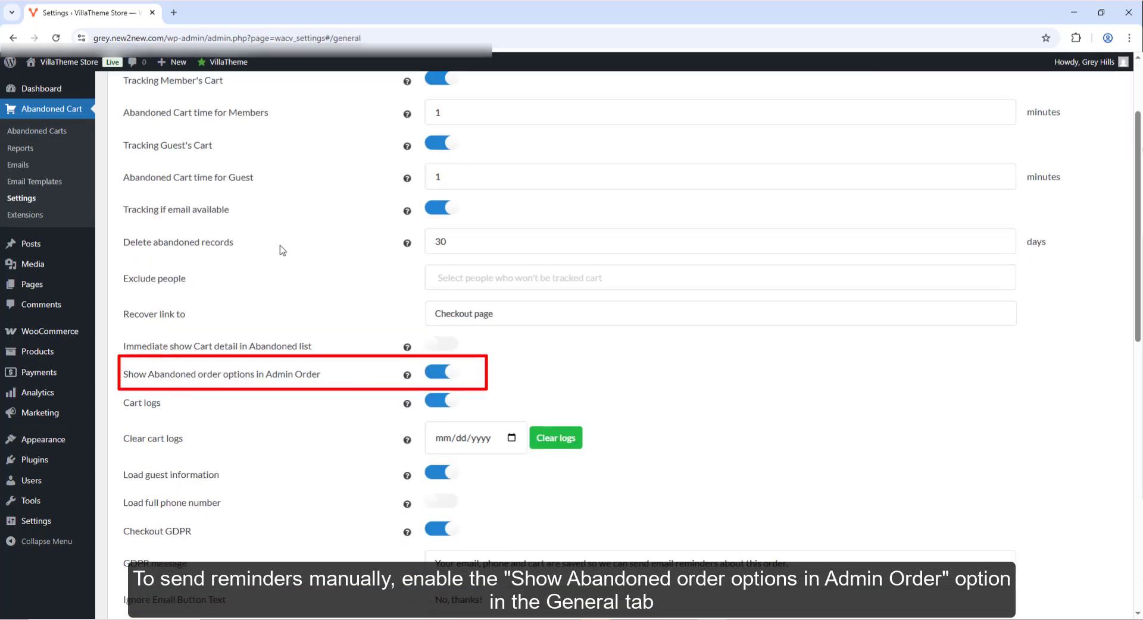
pyautogui.moveTo(54, 331)
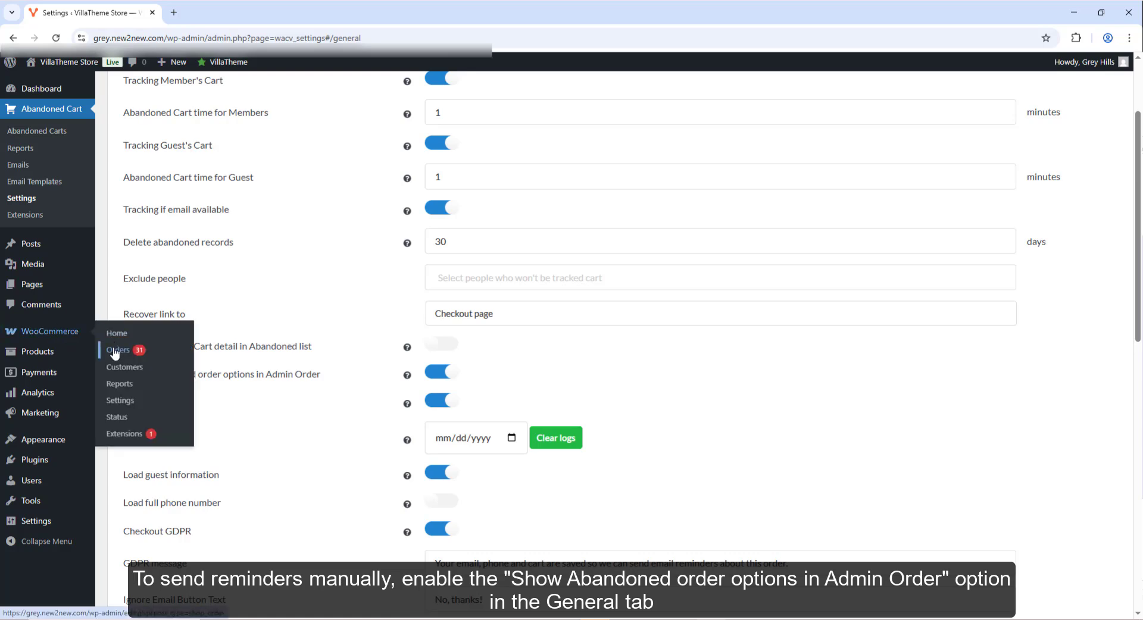
pyautogui.click(119, 354)
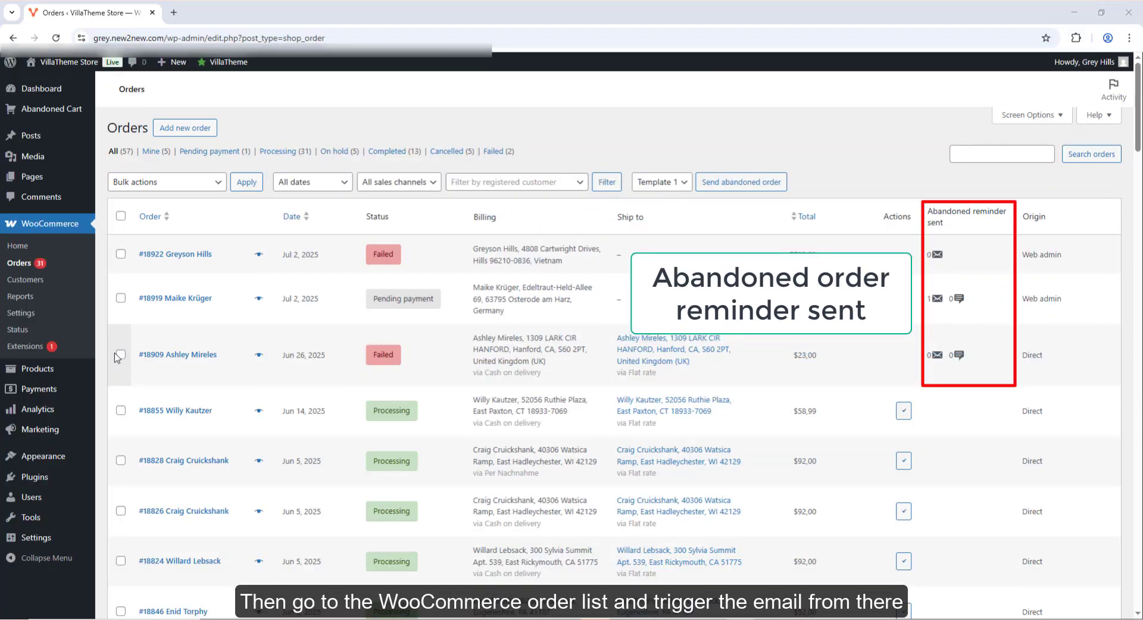
pyautogui.click(170, 257)
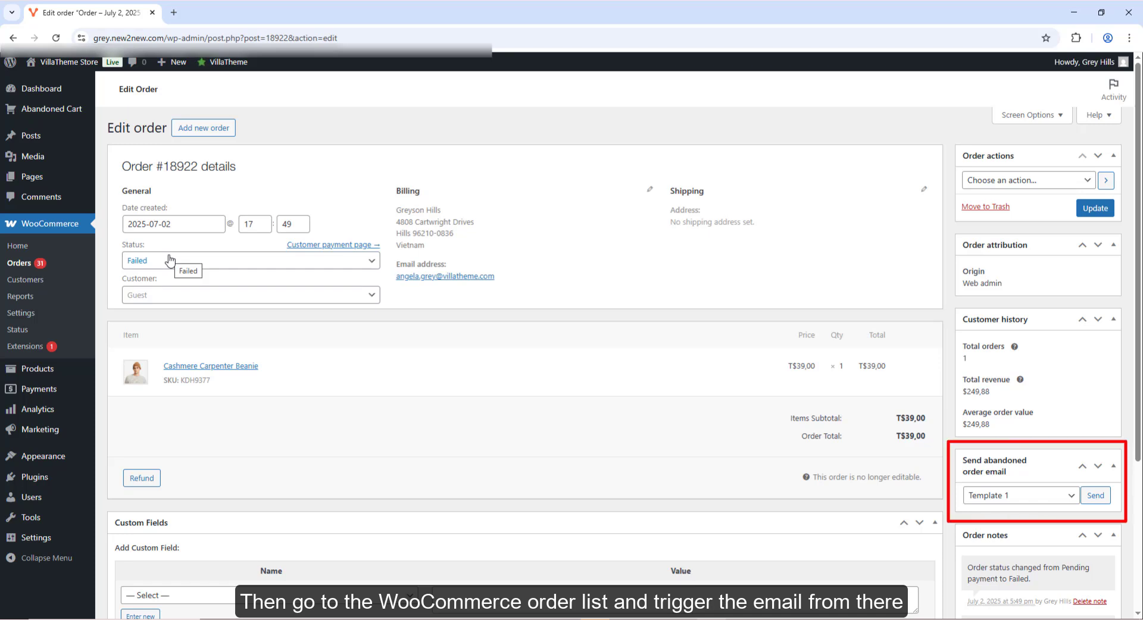
pyautogui.click(1004, 502)
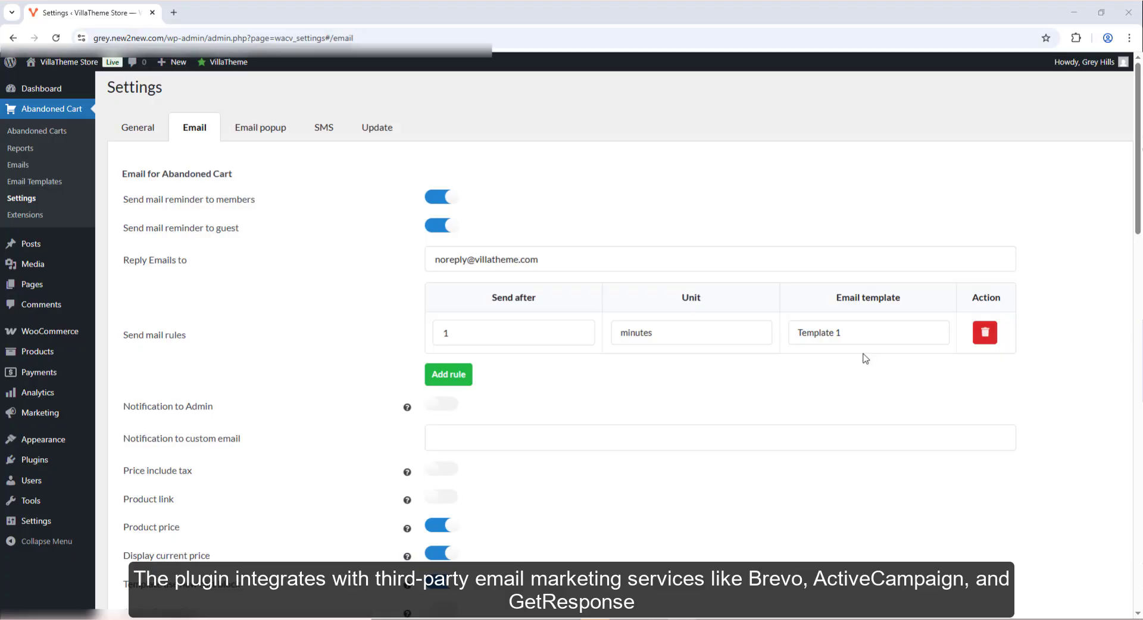
# - Turn on the Active Campaign, Sendinblue and GetResponse integration toggles
pyautogui.scroll(-7, 865, 358)
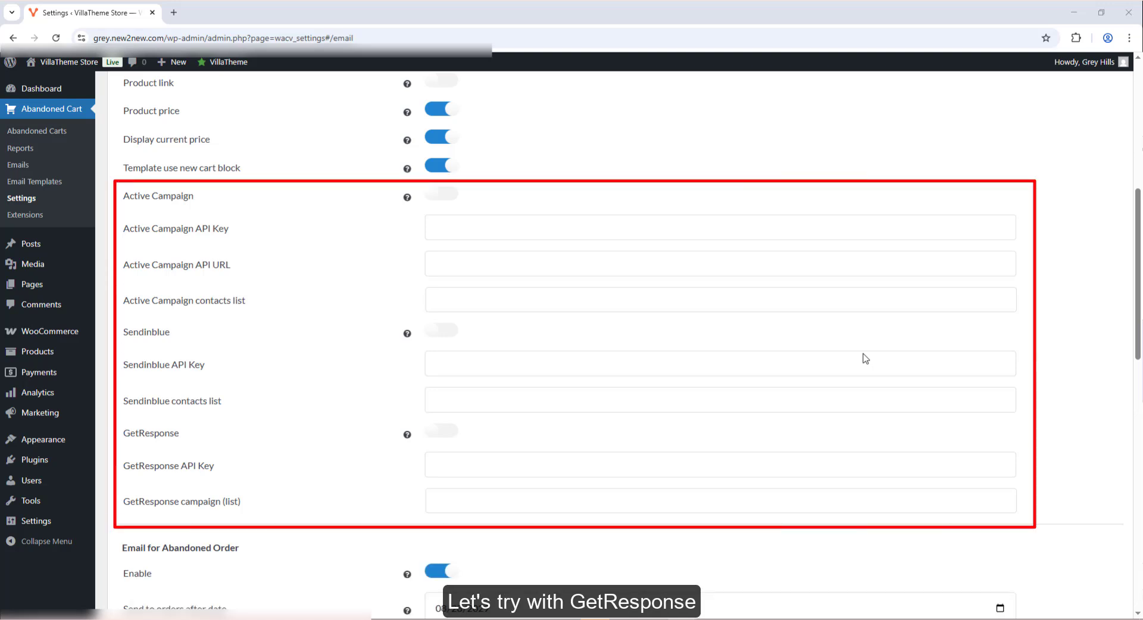
pyautogui.click(439, 195)
pyautogui.click(441, 331)
pyautogui.click(441, 435)
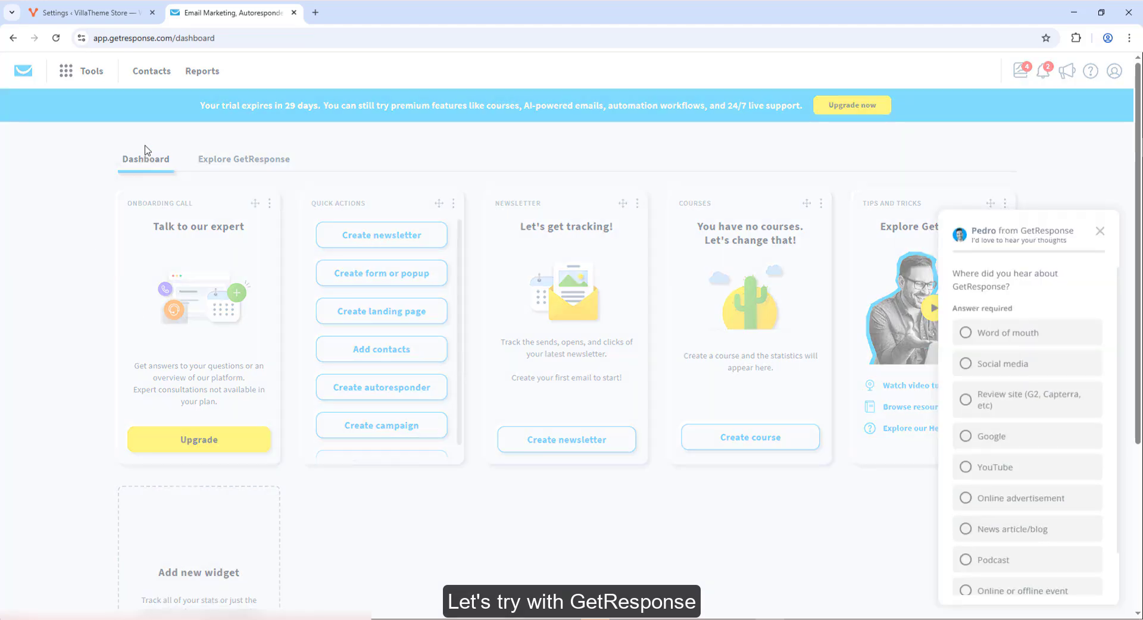
# - Navigate GetResponse to the API section of its Integrations and API page
pyautogui.click(1099, 231)
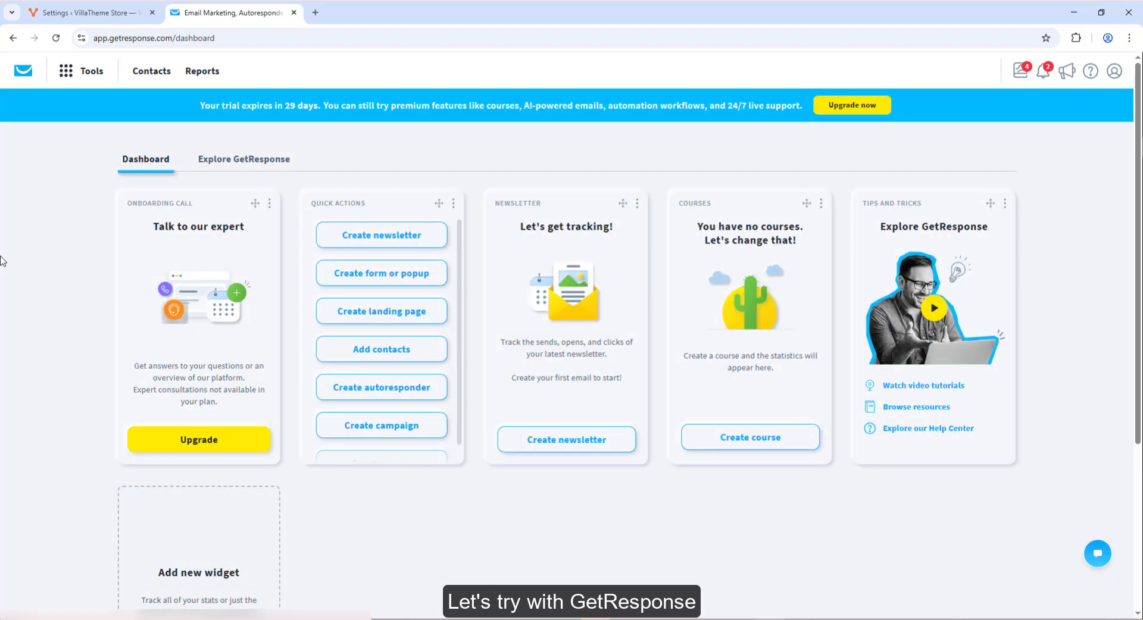
pyautogui.click(90, 74)
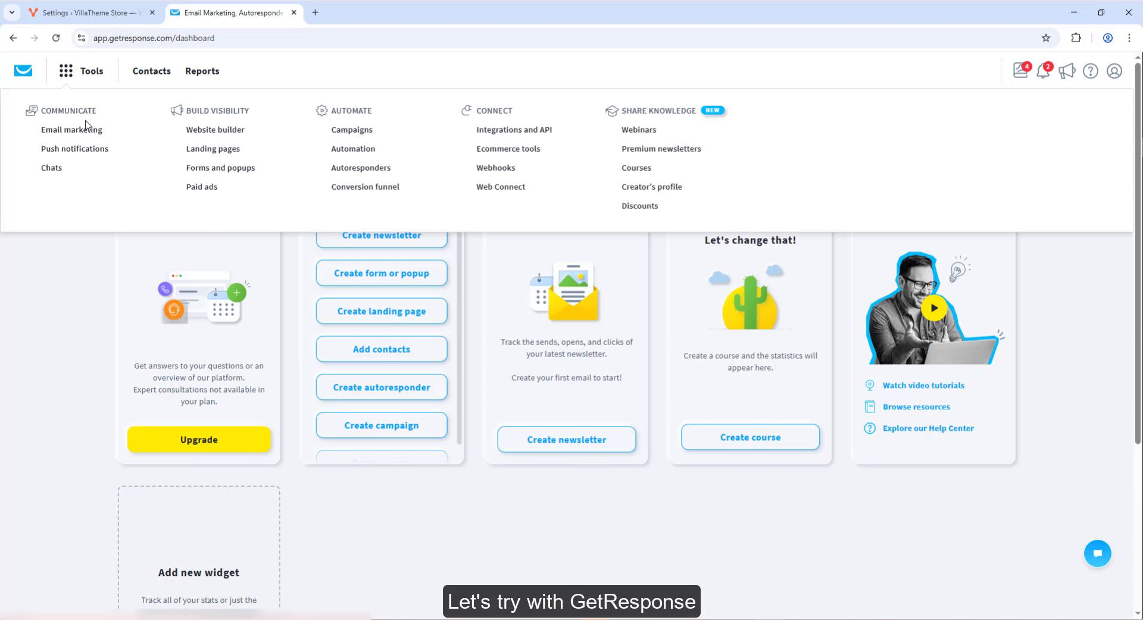
pyautogui.click(504, 129)
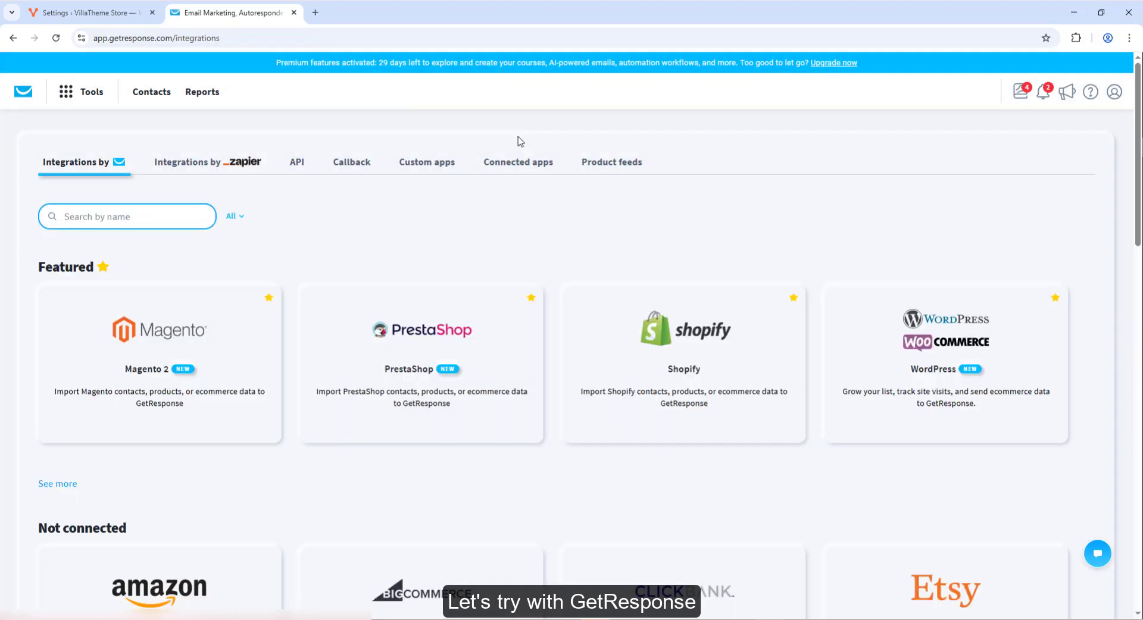
pyautogui.middleClick(146, 92)
pyautogui.click(355, 7)
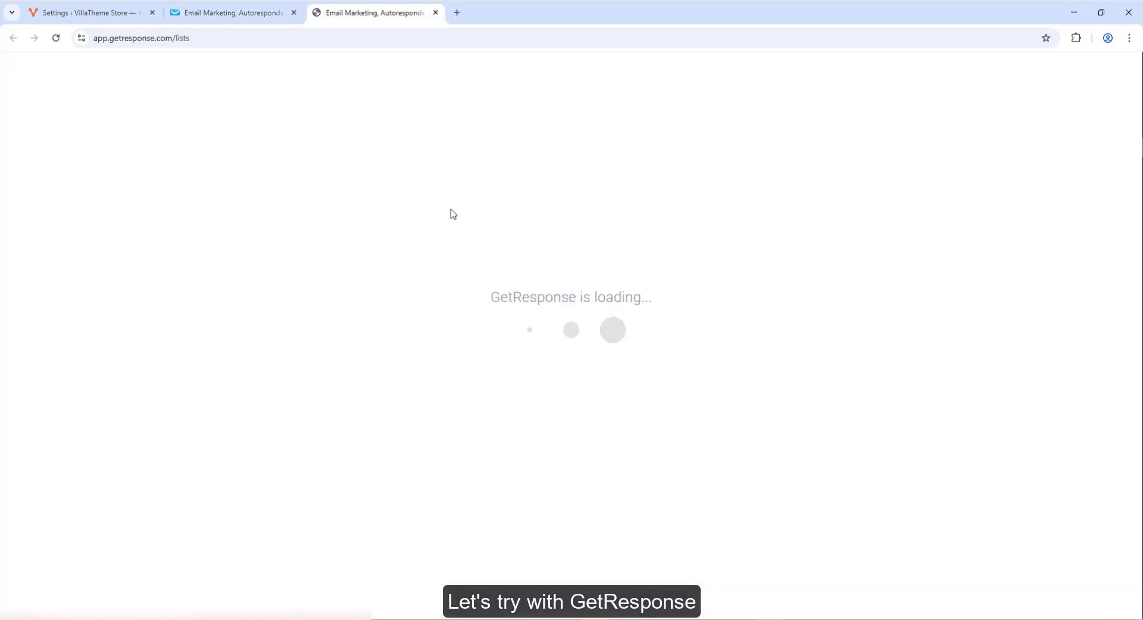
pyautogui.click(229, 13)
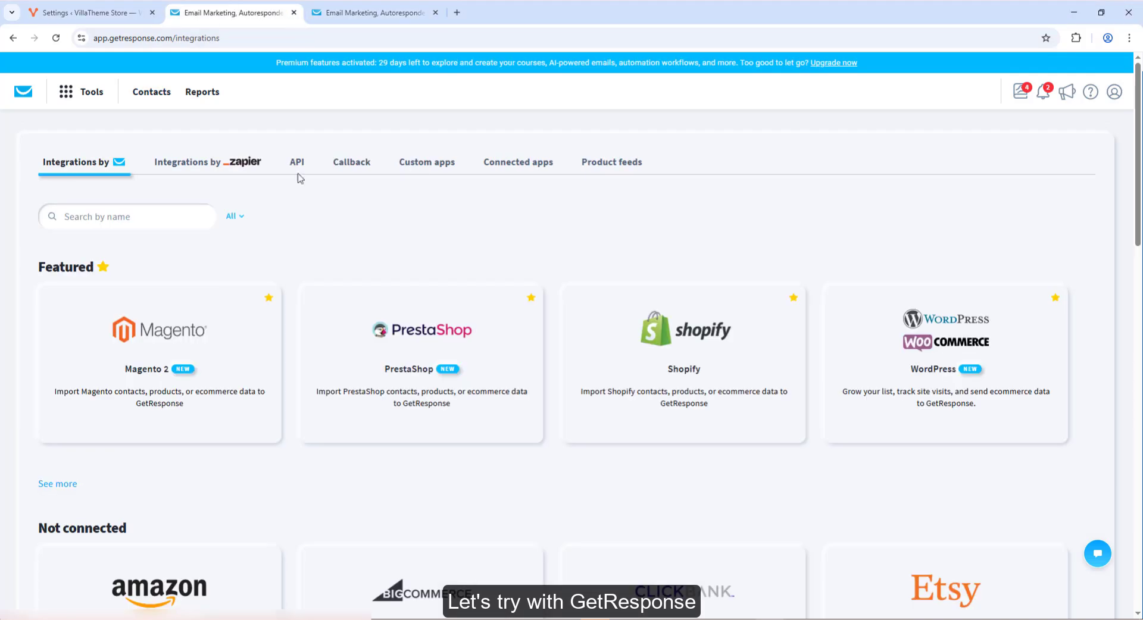
pyautogui.click(298, 162)
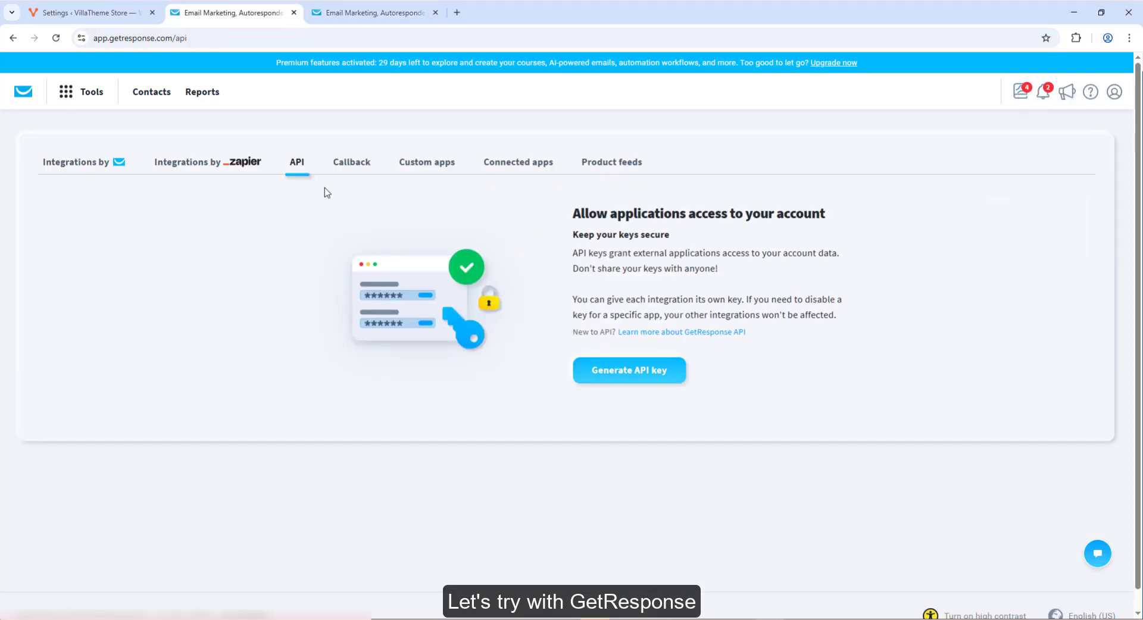
# - Generate an API key named 'Abandoned Cart', copy it, and return to the store settings
pyautogui.click(628, 371)
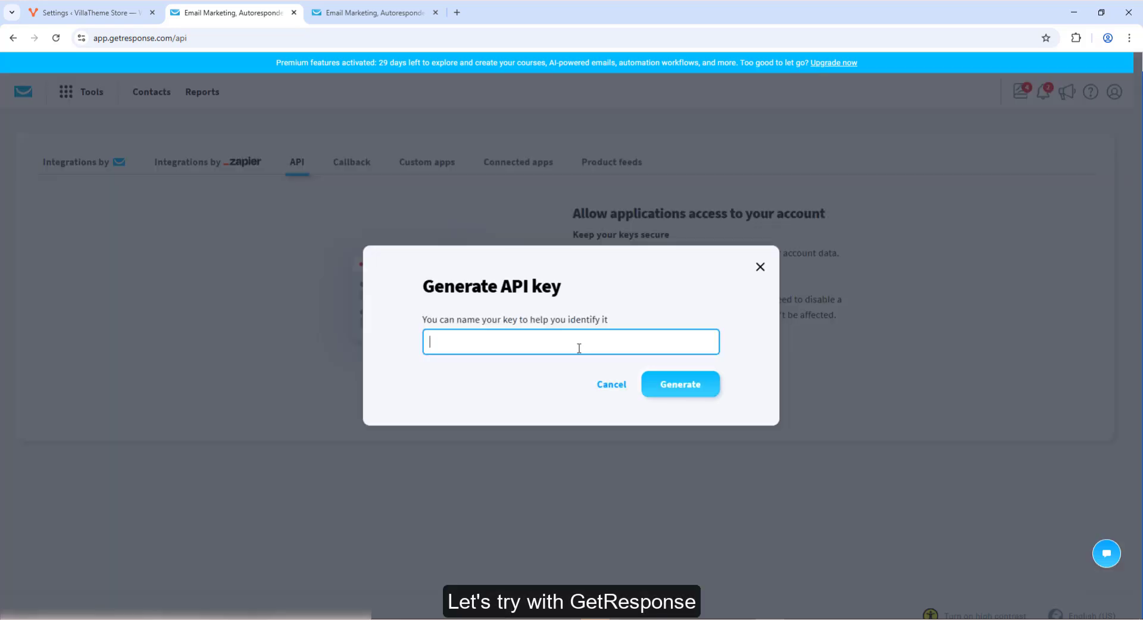
pyautogui.write('Abandoned Cart')
pyautogui.click(698, 387)
pyautogui.click(697, 359)
pyautogui.click(691, 413)
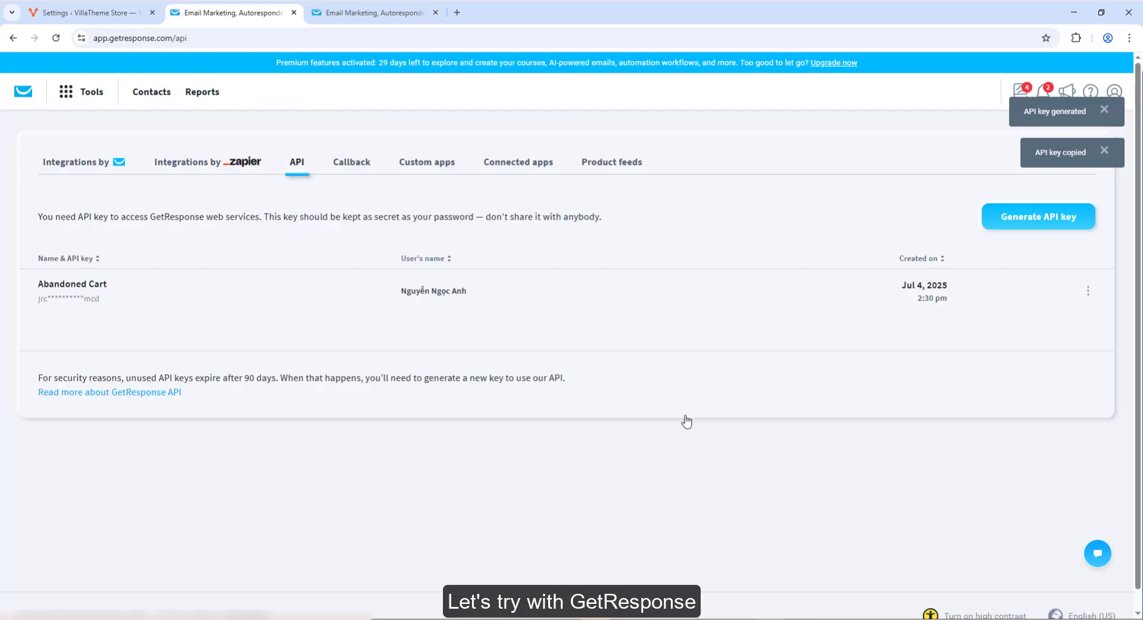
pyautogui.click(104, 9)
# - Paste the GetResponse API key, save the Abandoned Cart settings, then check the campaign field
pyautogui.click(431, 470)
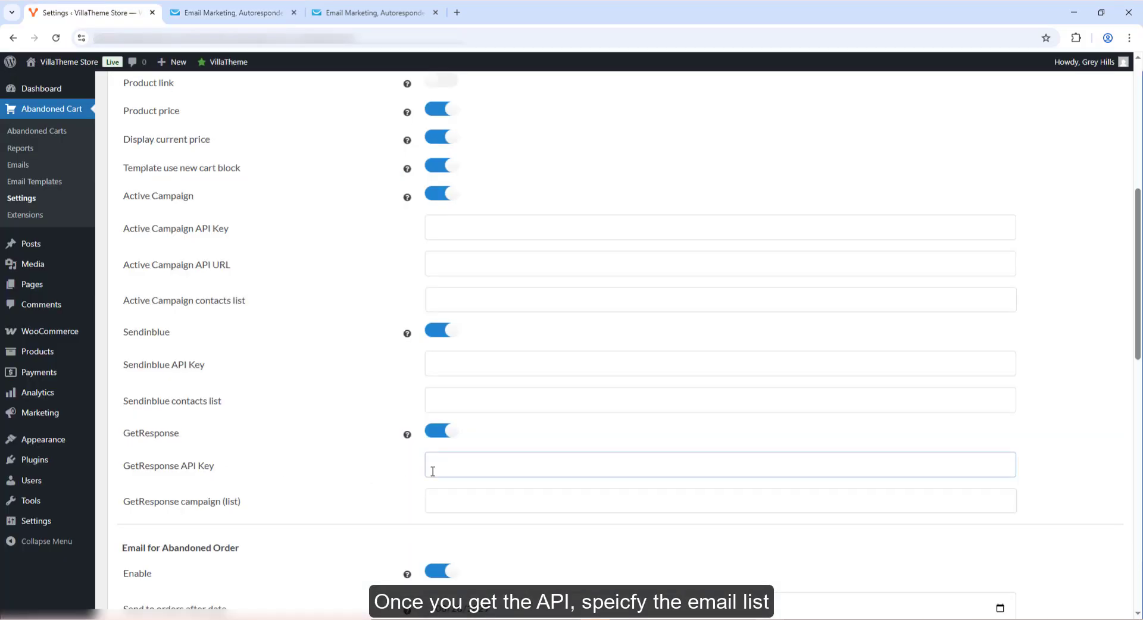
pyautogui.hotkey('ctrl', 'v')
pyautogui.scroll(-6, 431, 471)
pyautogui.click(144, 544)
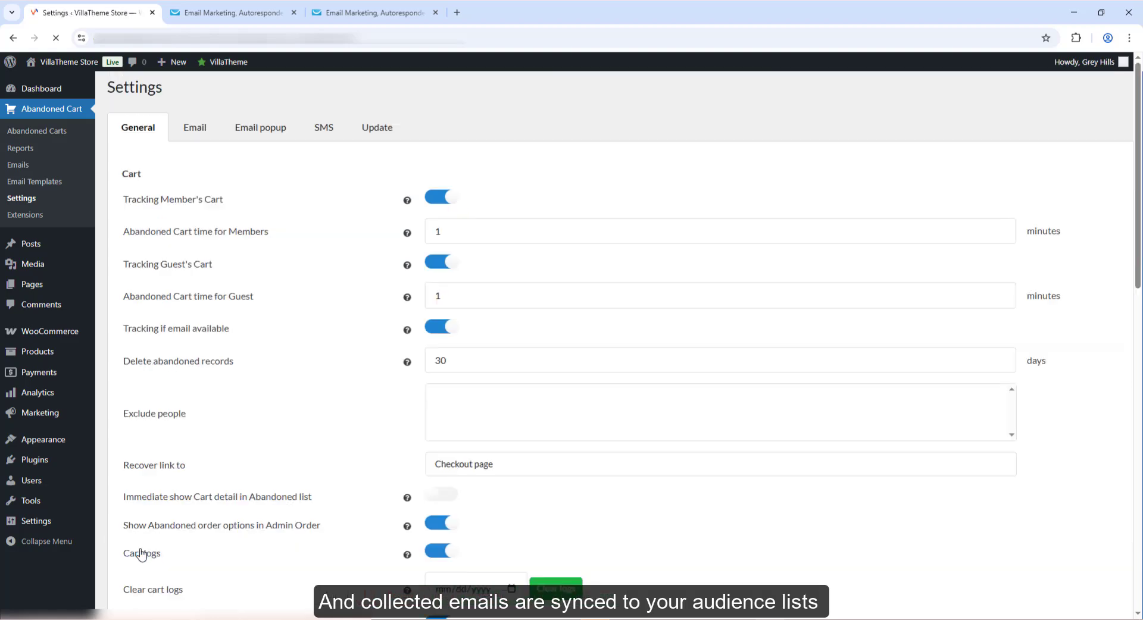
pyautogui.scroll(-6, 250, 439)
pyautogui.click(426, 559)
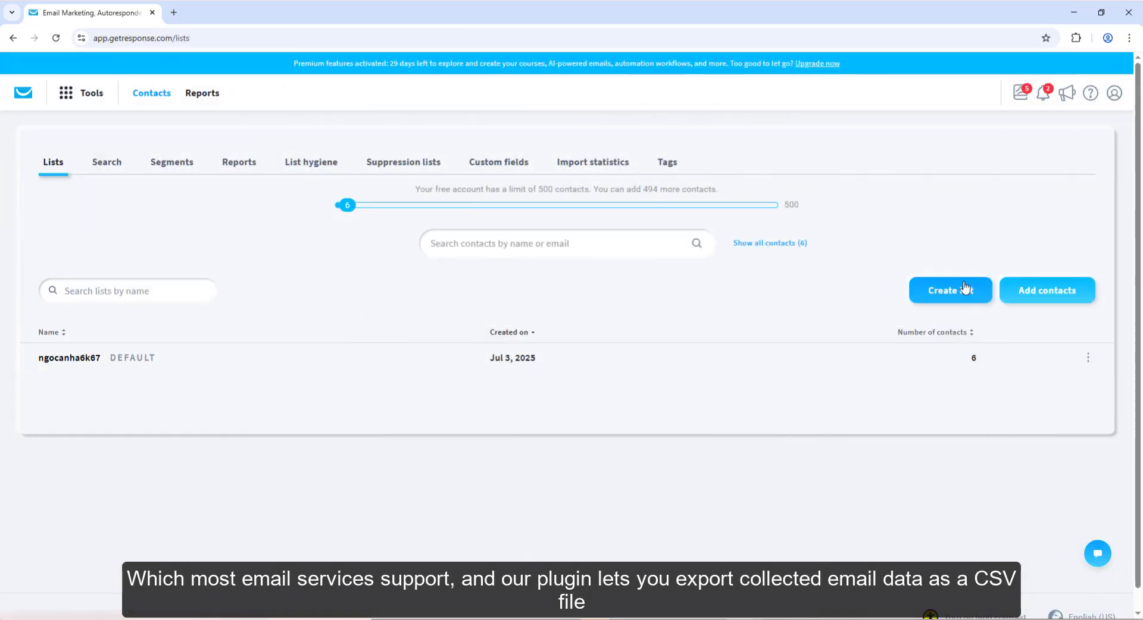
# - Import the abandoned_cart CSV into GetResponse contacts from file and confirm permission to add them
pyautogui.click(1048, 288)
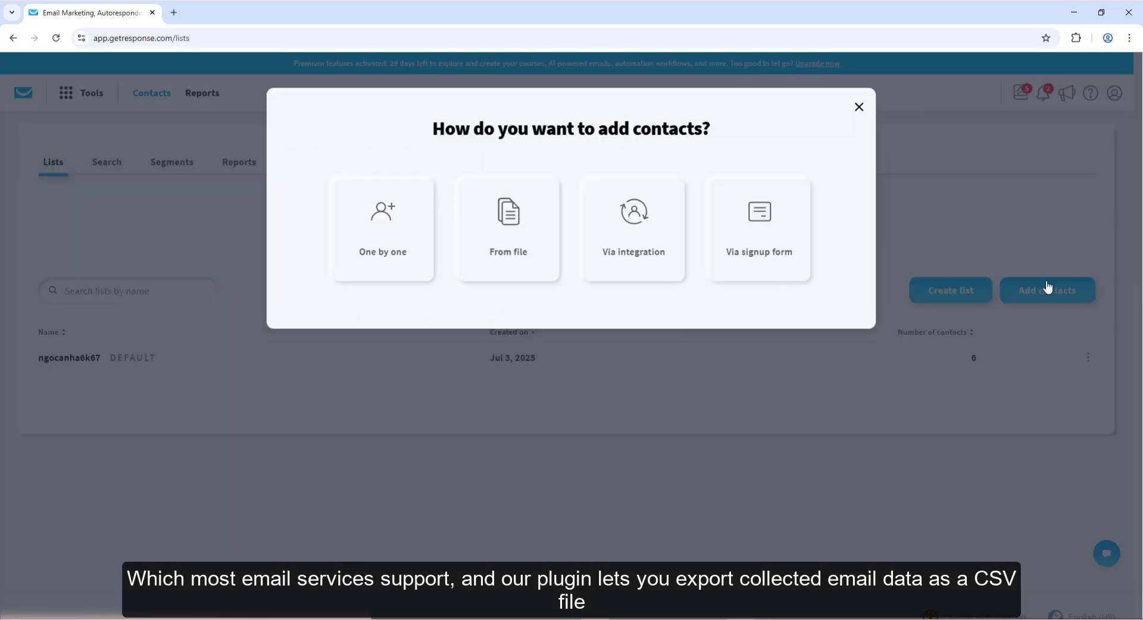
pyautogui.click(509, 229)
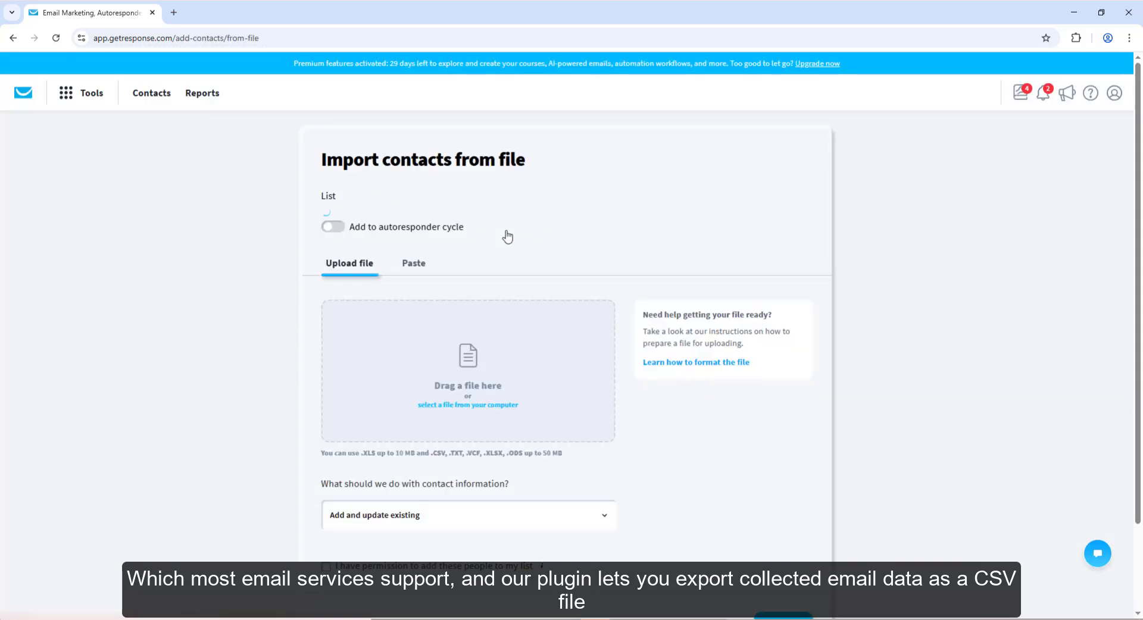
pyautogui.click(463, 442)
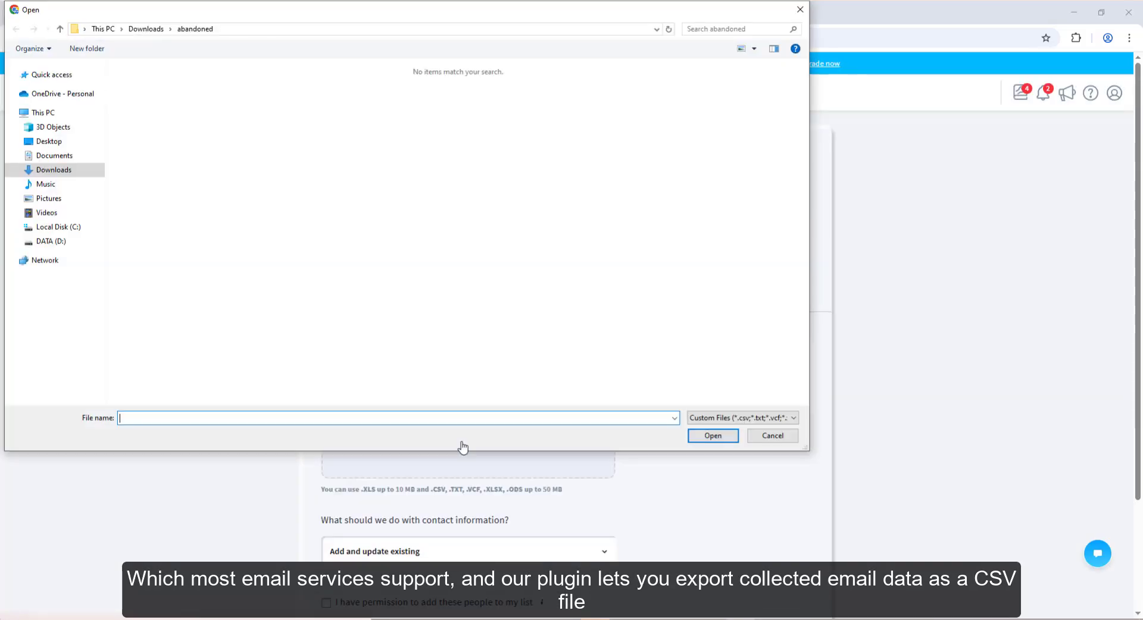
pyautogui.doubleClick(154, 102)
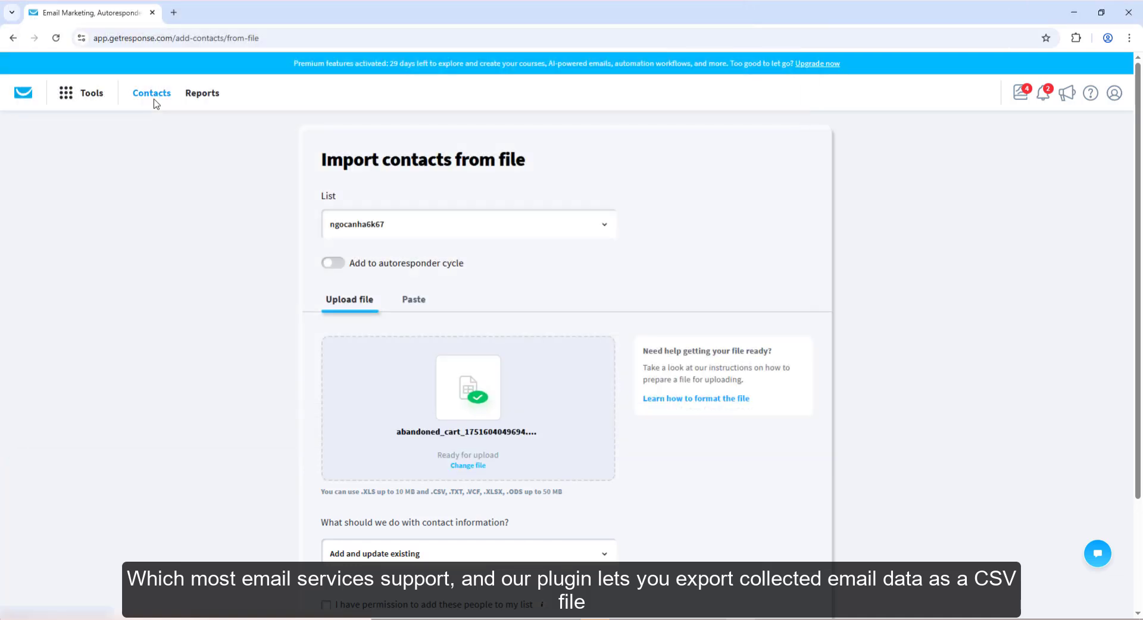
pyautogui.scroll(-3, 194, 250)
pyautogui.click(475, 462)
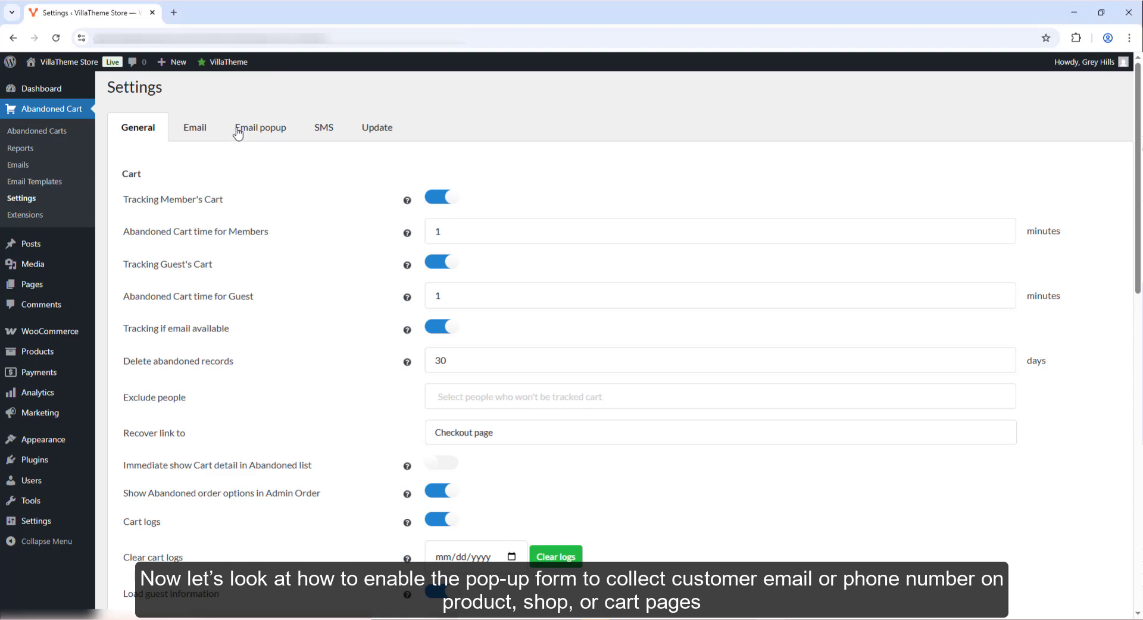
# - On the Email popup tab, turn on Phone number, Google reCAPTCHA and GDPR fields
pyautogui.click(238, 133)
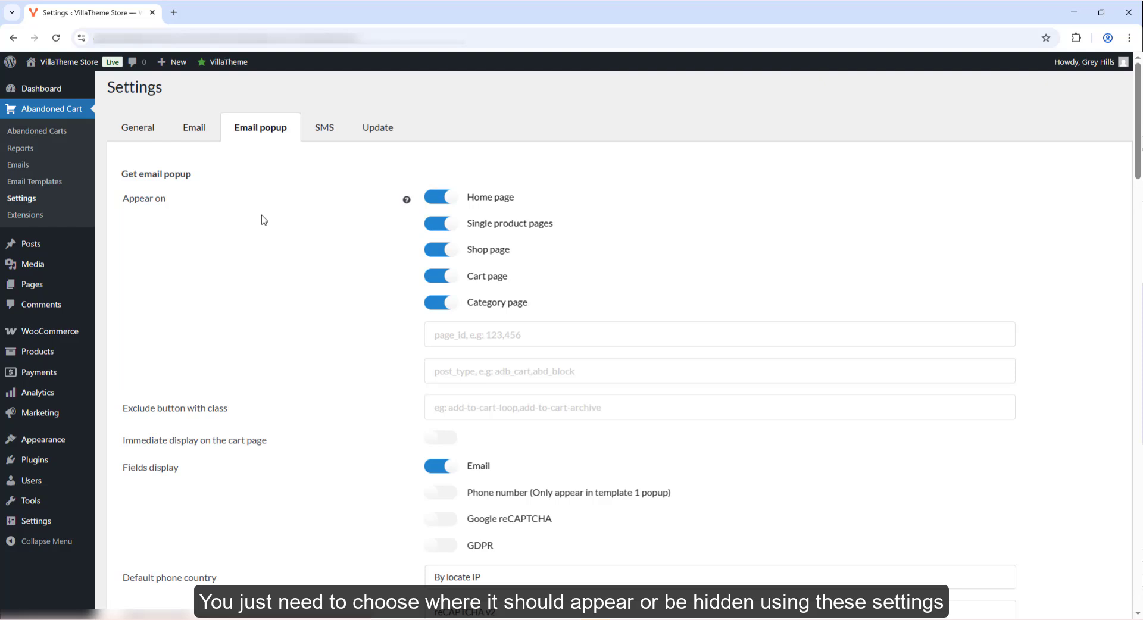
pyautogui.scroll(-4, 264, 220)
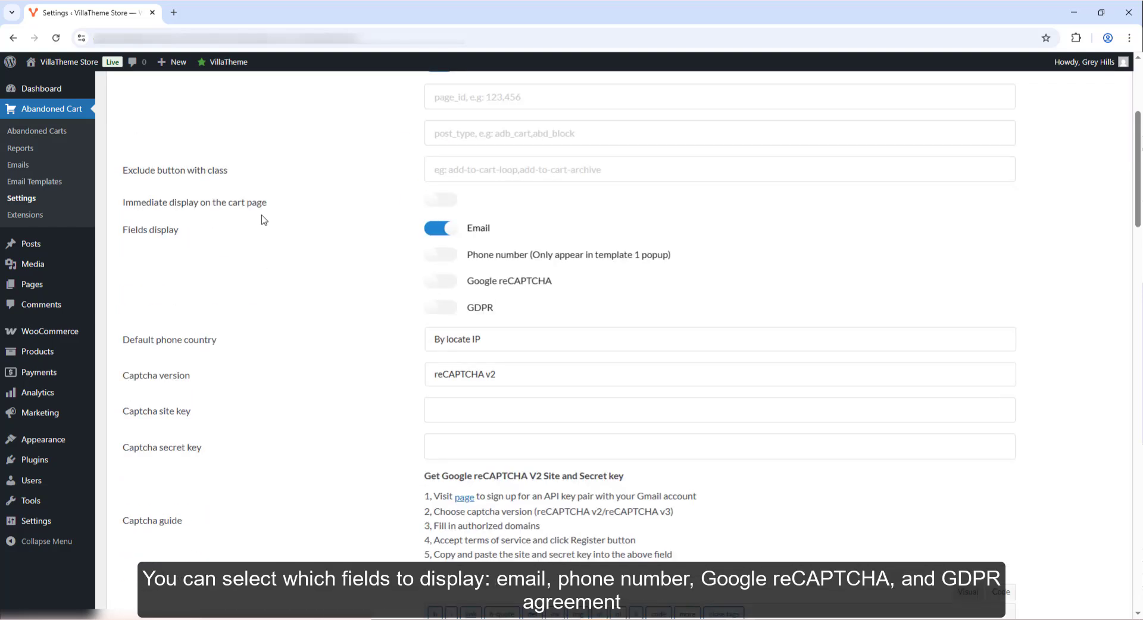
pyautogui.scroll(-3, 264, 220)
pyautogui.scroll(1, 264, 221)
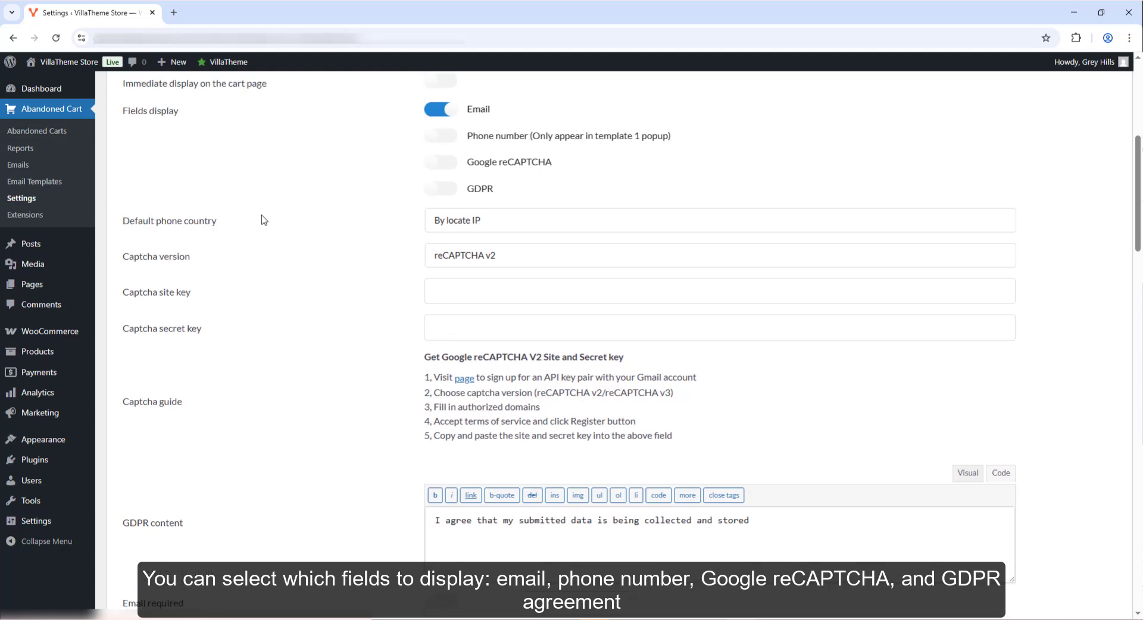
pyautogui.click(438, 136)
pyautogui.click(439, 162)
pyautogui.click(439, 189)
# - Keep the default phone country as By locate IP and the popup on Template 1
pyautogui.click(449, 221)
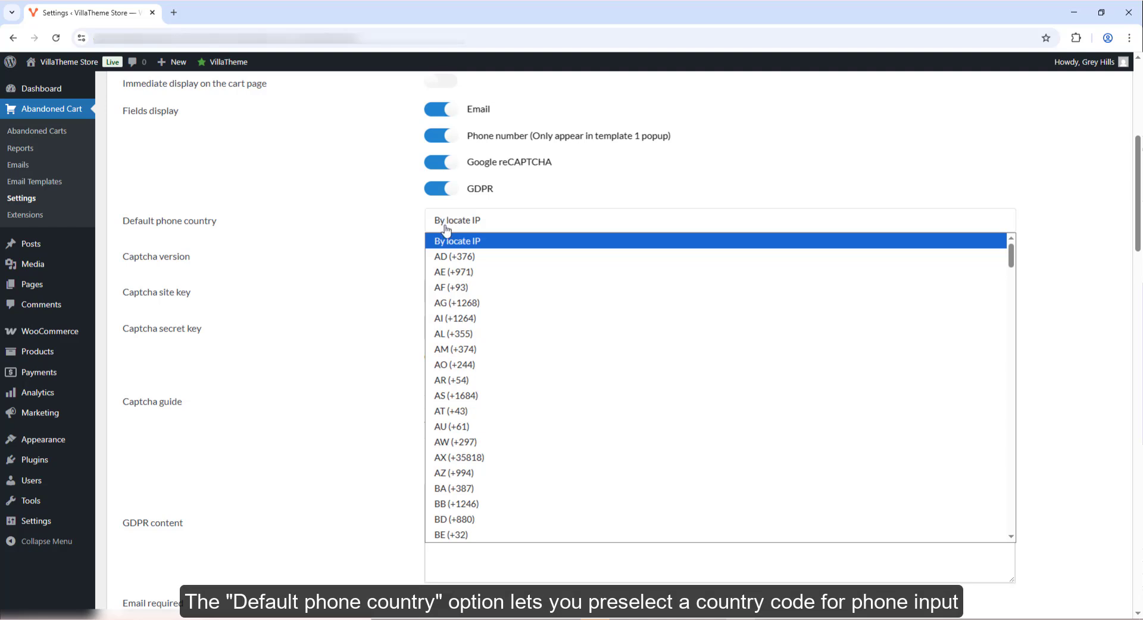
pyautogui.click(463, 333)
pyautogui.click(461, 229)
pyautogui.click(460, 241)
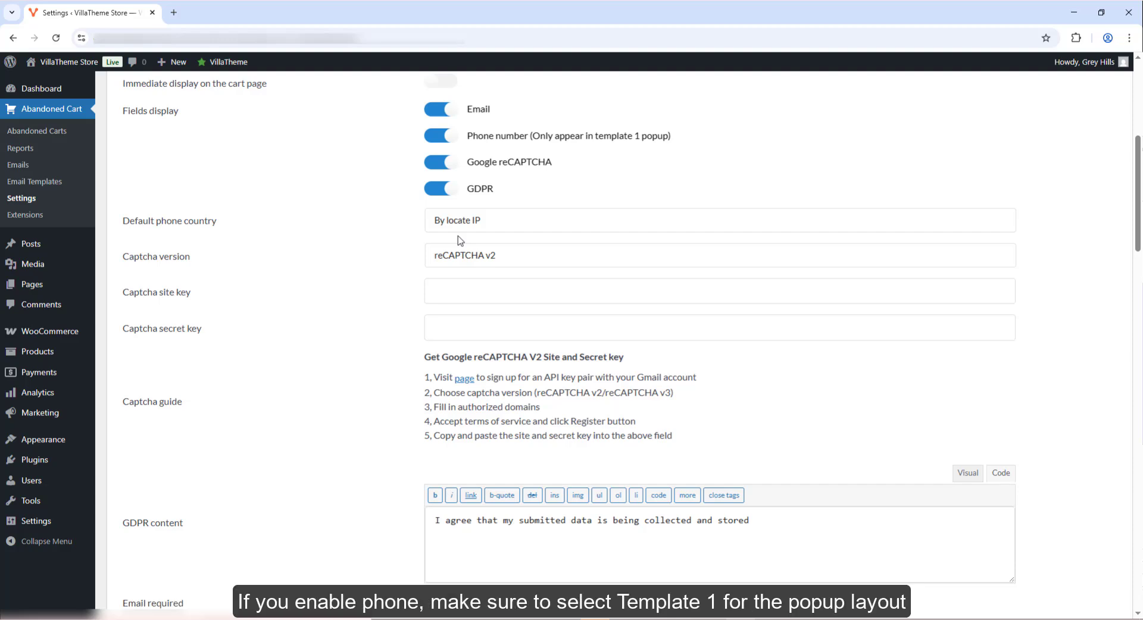
pyautogui.scroll(-5, 458, 240)
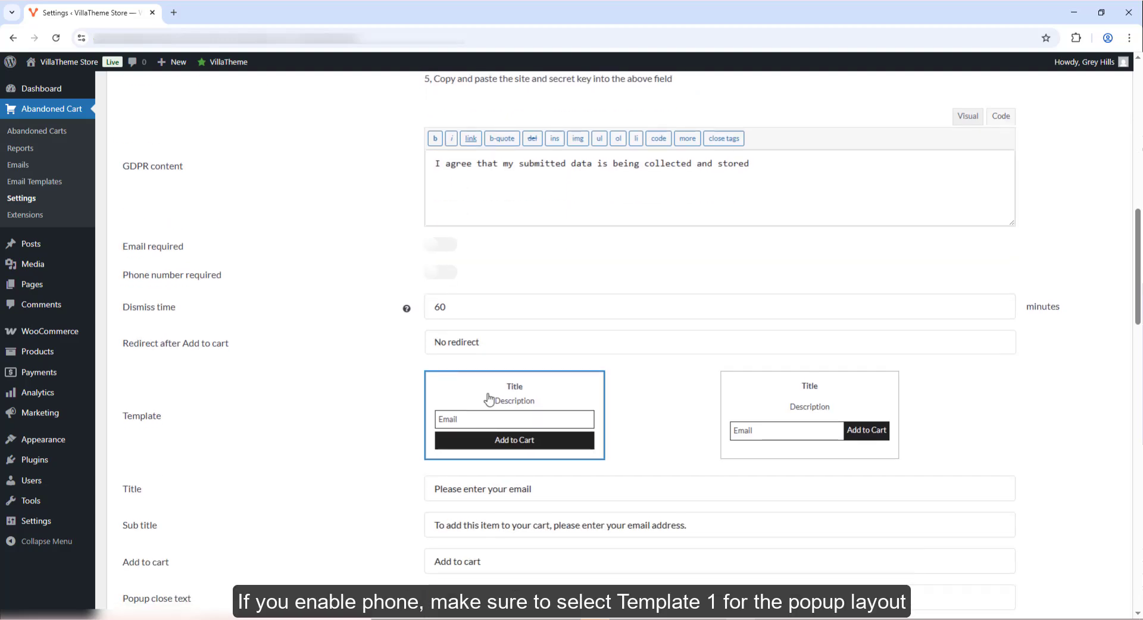
pyautogui.click(754, 399)
pyautogui.click(538, 404)
pyautogui.scroll(7, 538, 405)
pyautogui.click(486, 320)
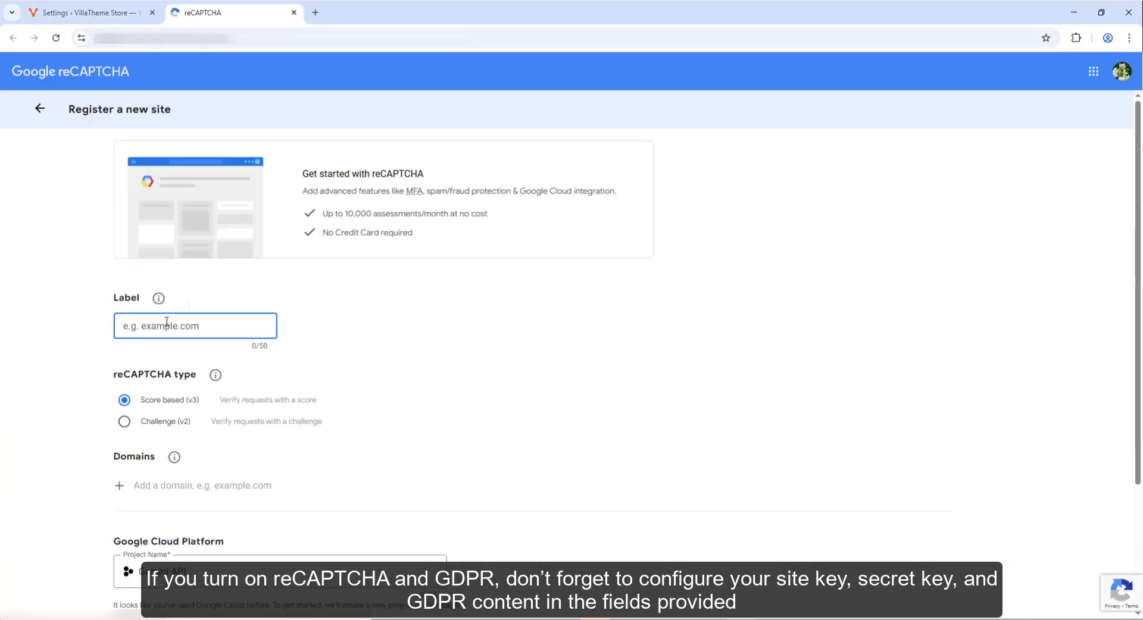
# - Label the new reCAPTCHA site 'Abandoned Cart' and choose the Challenge (v2) checkbox type
pyautogui.write('Abandoned Cart')
pyautogui.scroll(-3, 182, 302)
pyautogui.click(149, 256)
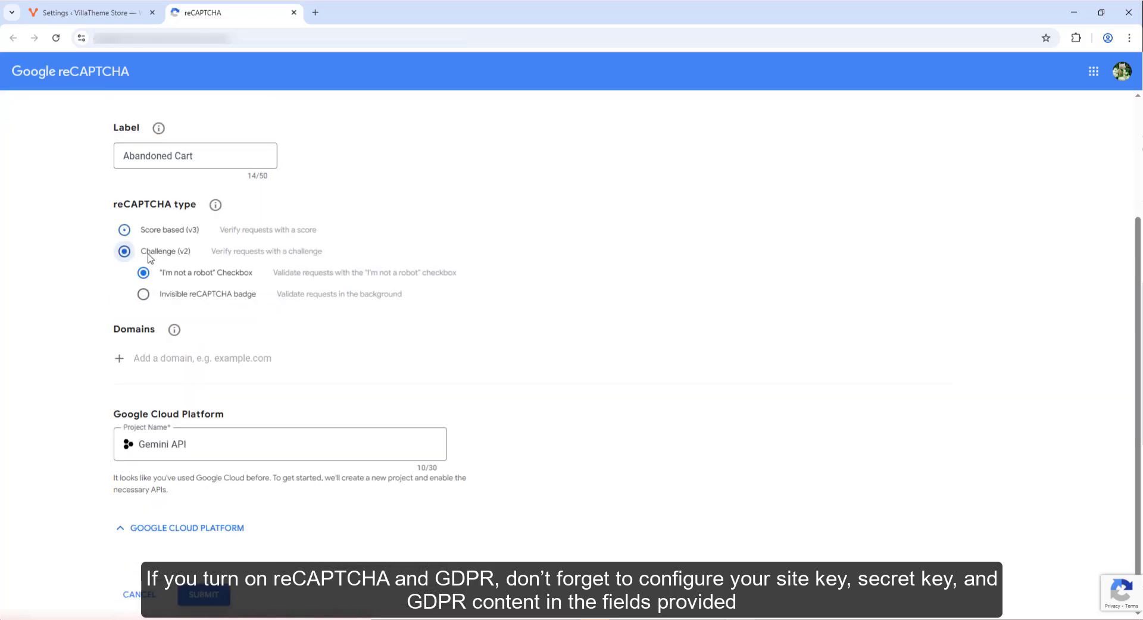
pyautogui.click(94, 15)
pyautogui.click(92, 40)
pyautogui.hotkey('ctrl', 'c')
pyautogui.click(204, 11)
pyautogui.click(185, 357)
pyautogui.hotkey('ctrl', 'v')
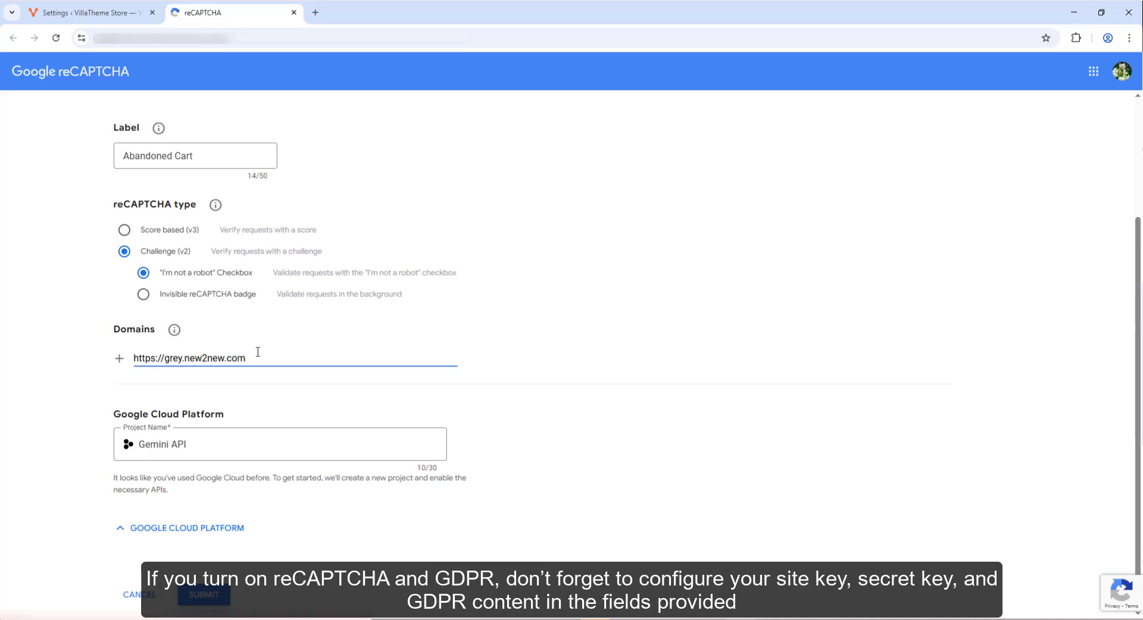
pyautogui.moveTo(162, 353); pyautogui.dragTo(101, 353)
pyautogui.press('BackSpace')
pyautogui.scroll(-1, 327, 353)
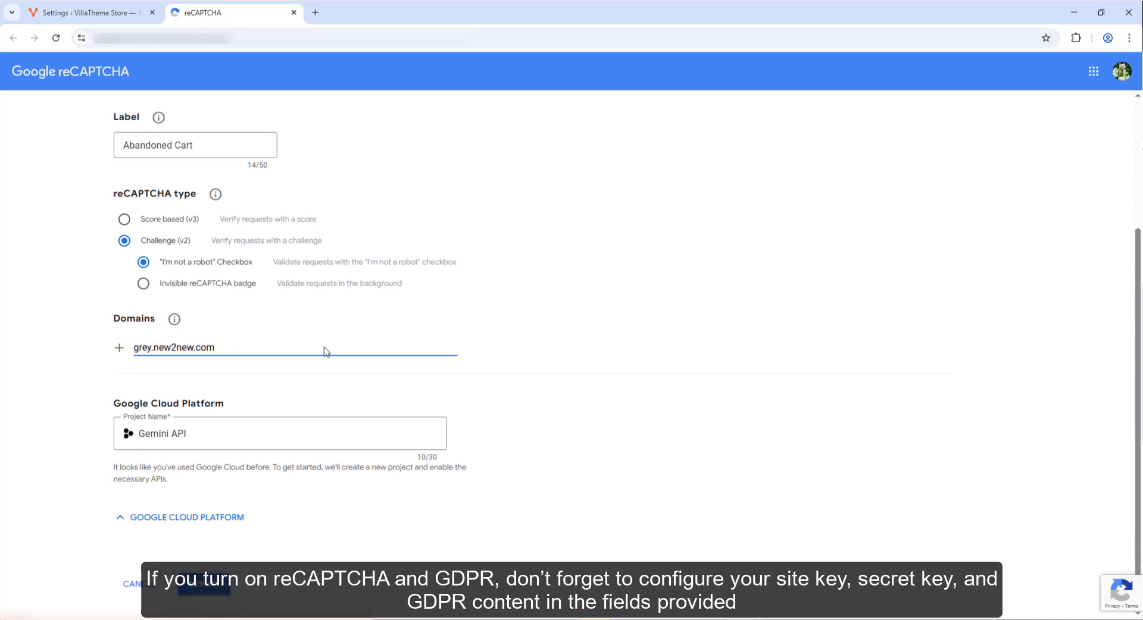
pyautogui.click(212, 559)
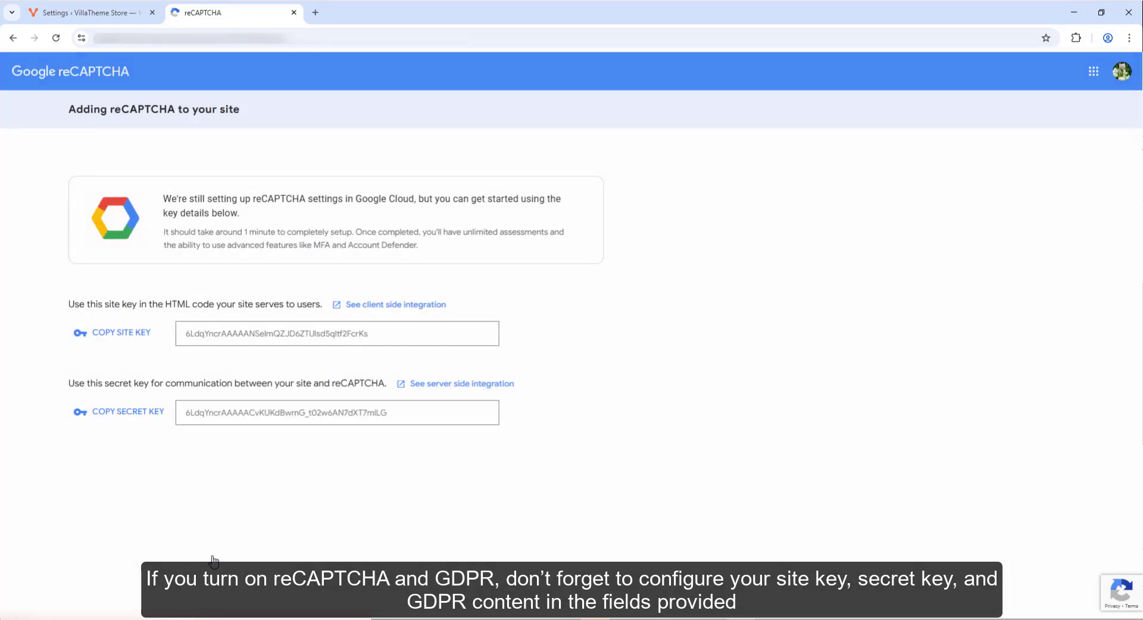
# - Paste the new reCAPTCHA site key into Captcha site key and review the popup text fields
pyautogui.click(122, 332)
pyautogui.hotkey('ctrl', 'pageup')
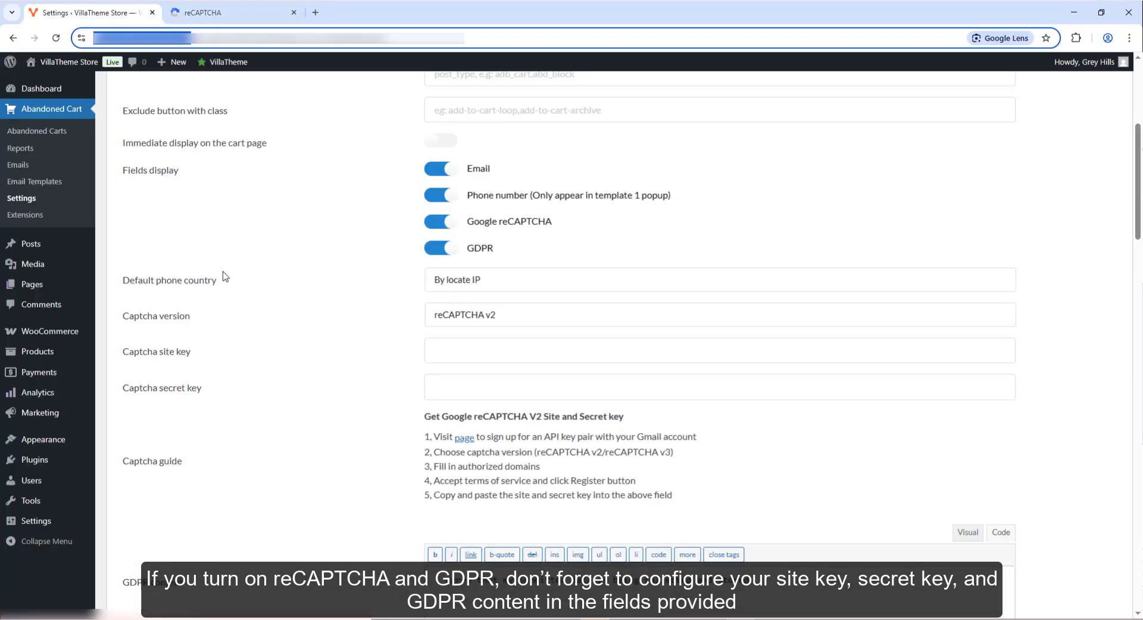
pyautogui.click(499, 345)
pyautogui.hotkey('ctrl', 'v')
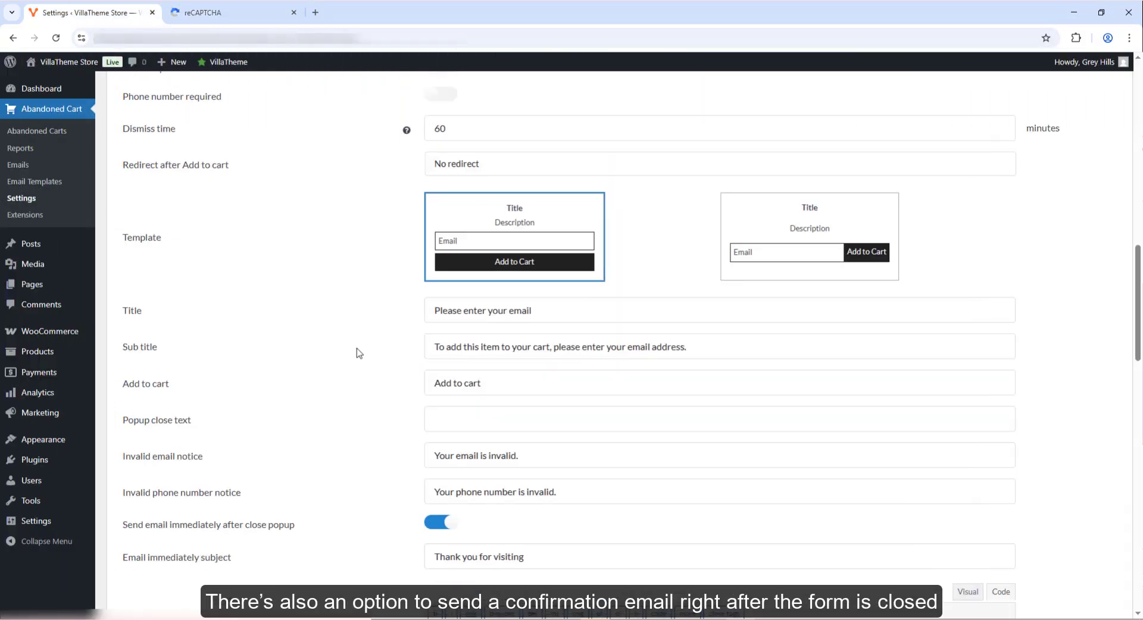
pyautogui.click(529, 350)
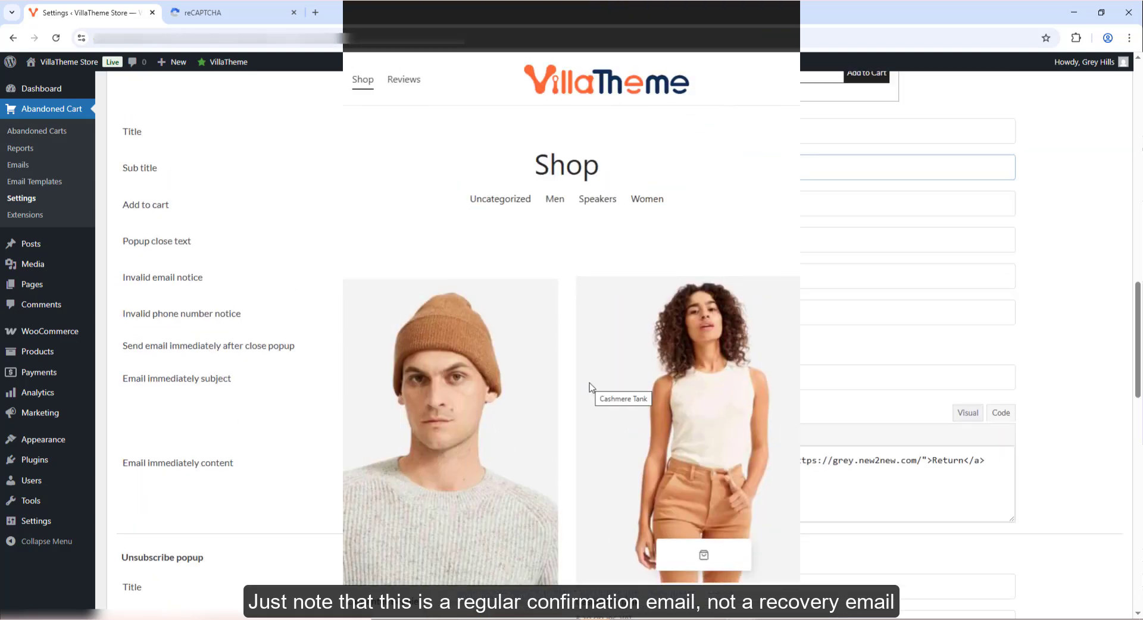
pyautogui.scroll(-3, 479, 390)
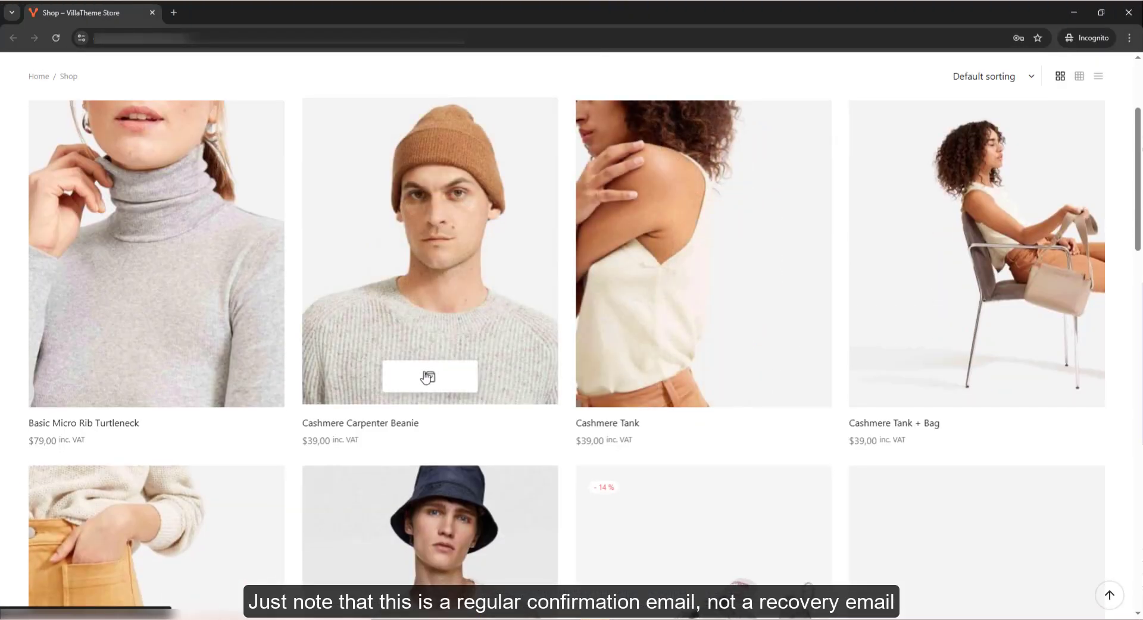
# - Add the Cashmere Carpenter Beanie to the cart and tick the popup's data-collection consent box
pyautogui.click(424, 371)
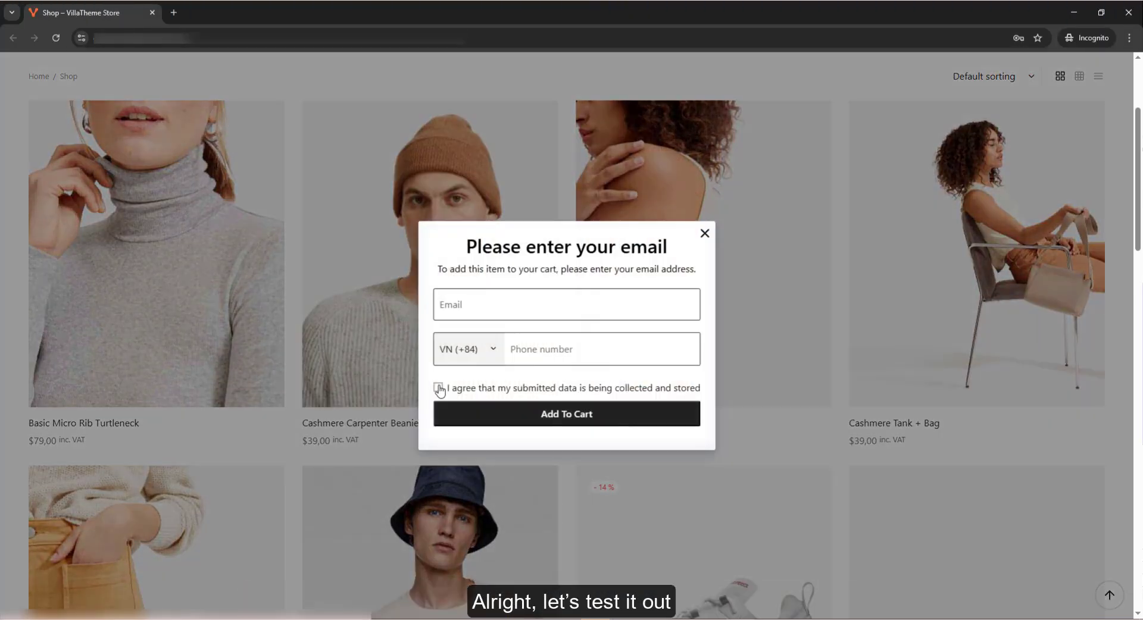
pyautogui.click(438, 388)
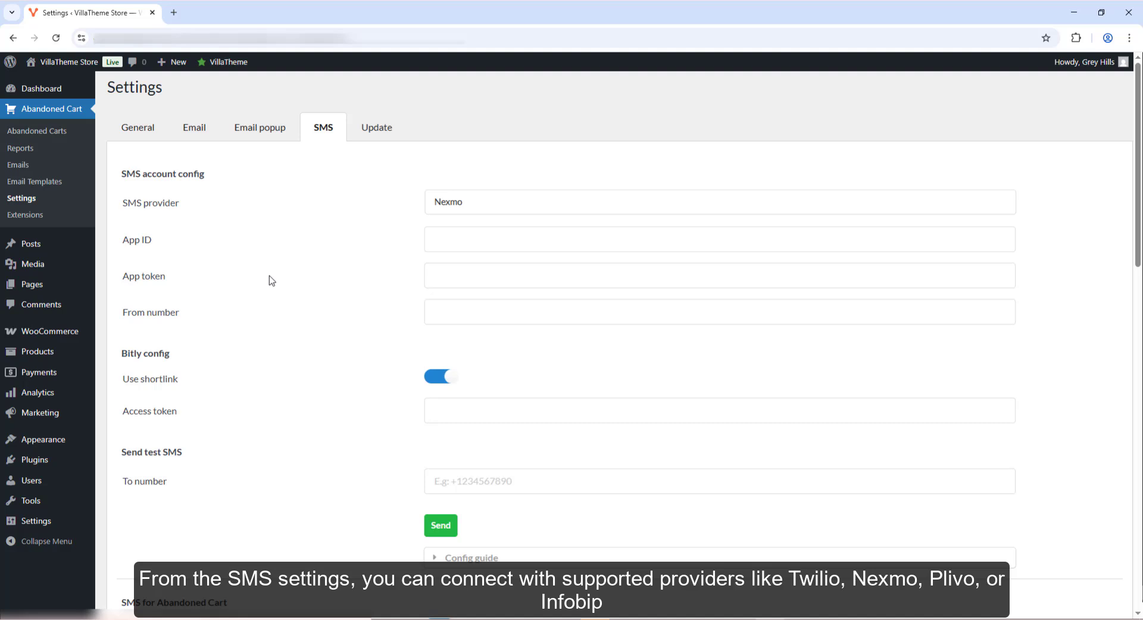
# - Keep Nexmo as the SMS provider and open its sign-up site from the configuration guide
pyautogui.click(484, 215)
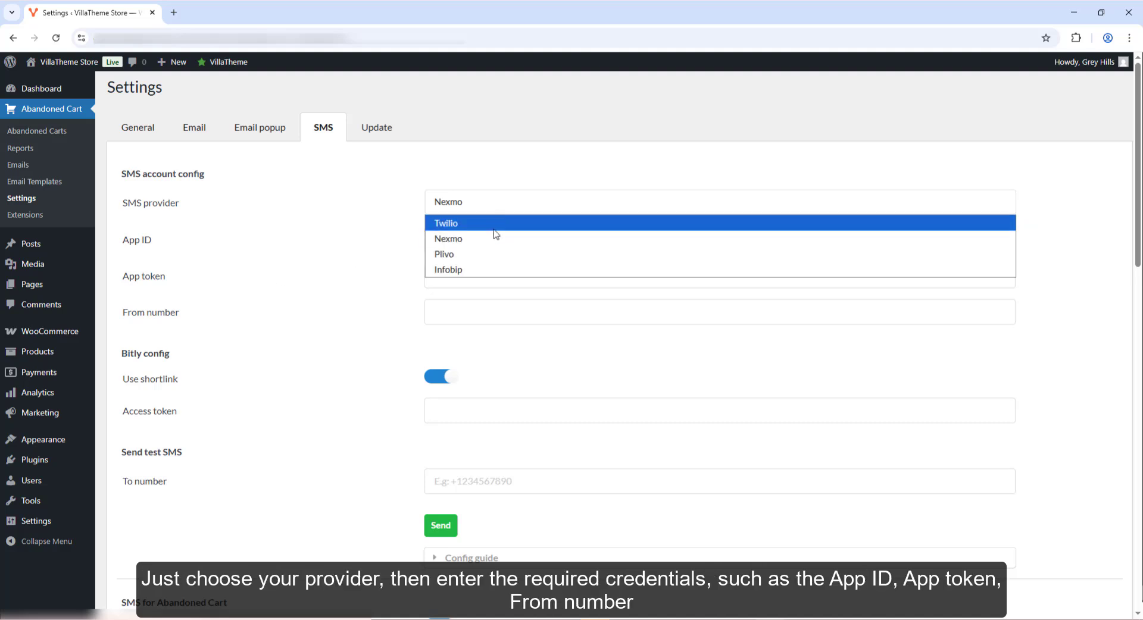
pyautogui.click(495, 241)
pyautogui.scroll(-4, 296, 270)
pyautogui.click(471, 320)
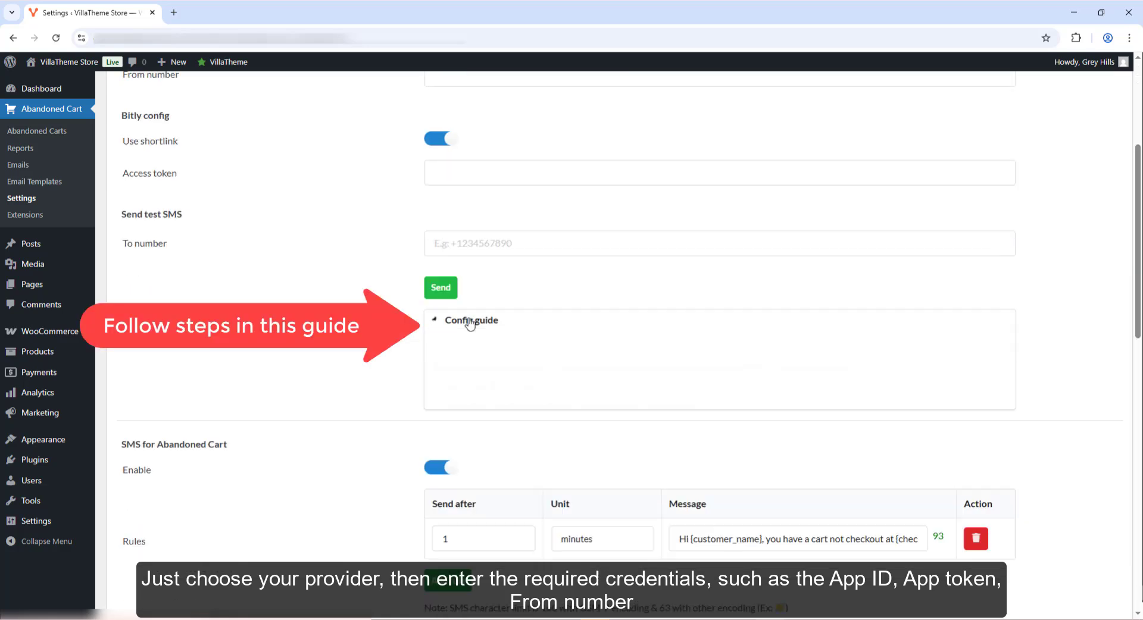
pyautogui.click(610, 371)
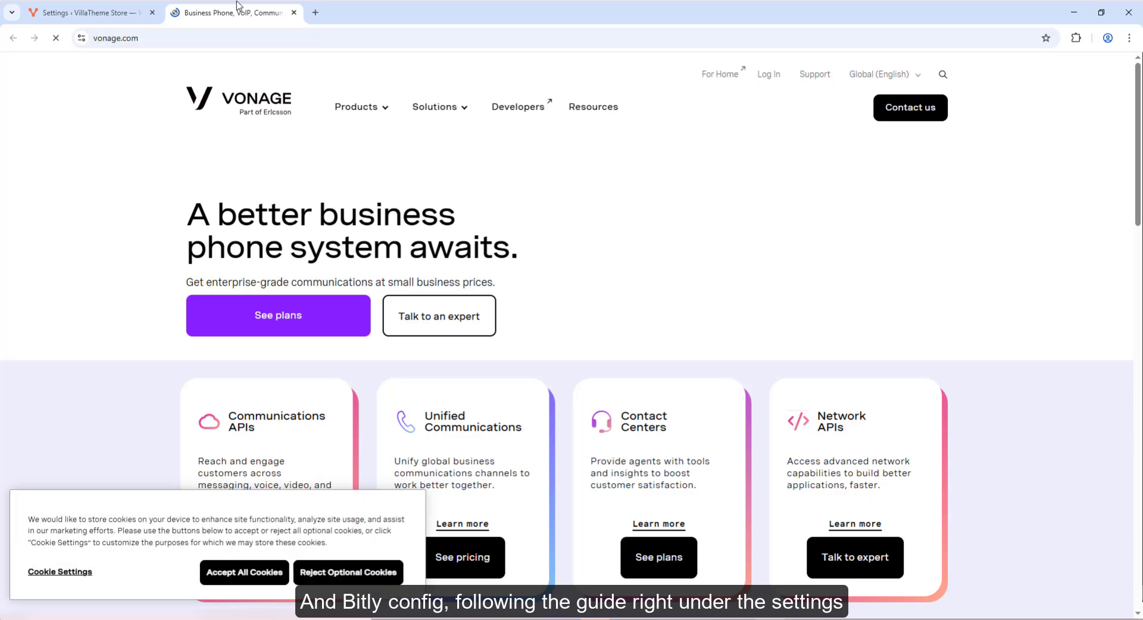
# - Sign in to the Vonage dashboard and paste the account API key into the store's App ID
pyautogui.click(769, 74)
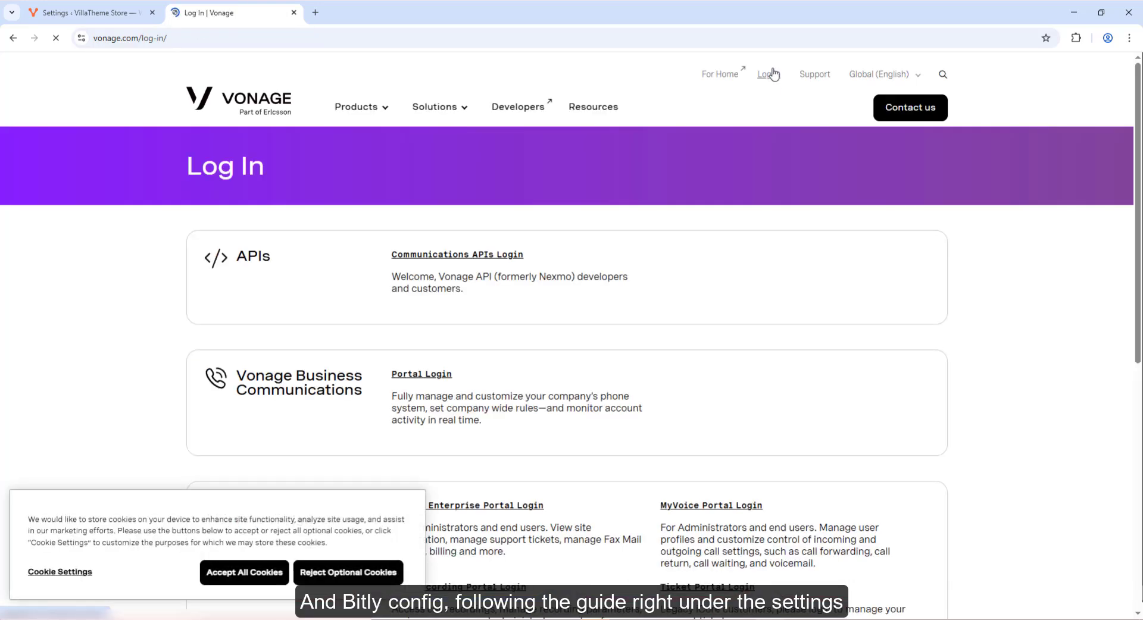
pyautogui.click(454, 255)
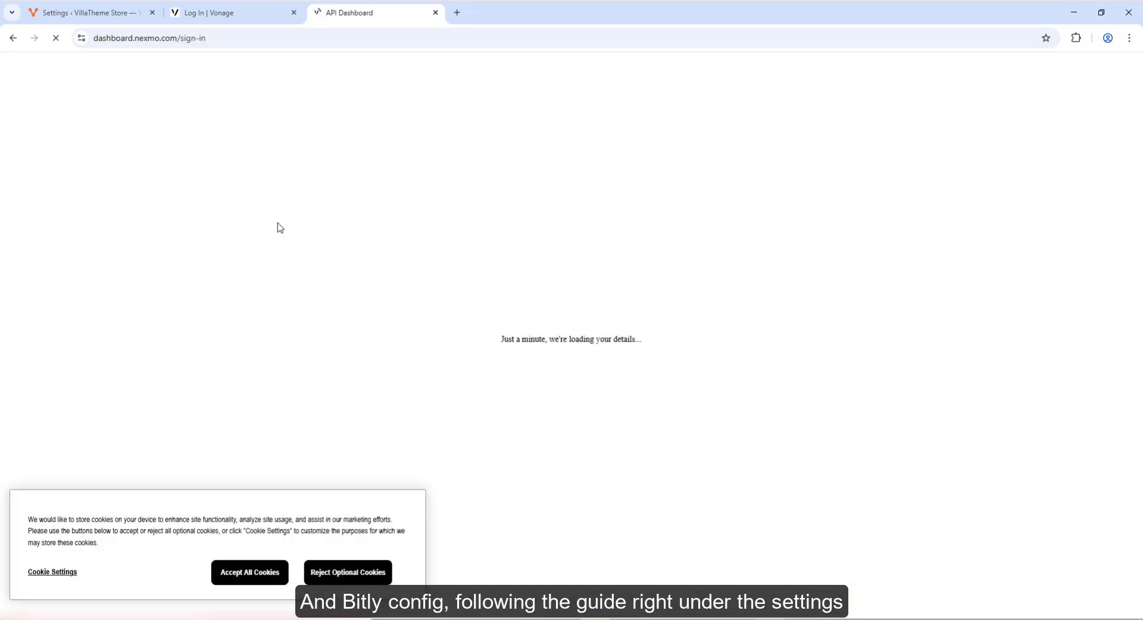
pyautogui.click(294, 13)
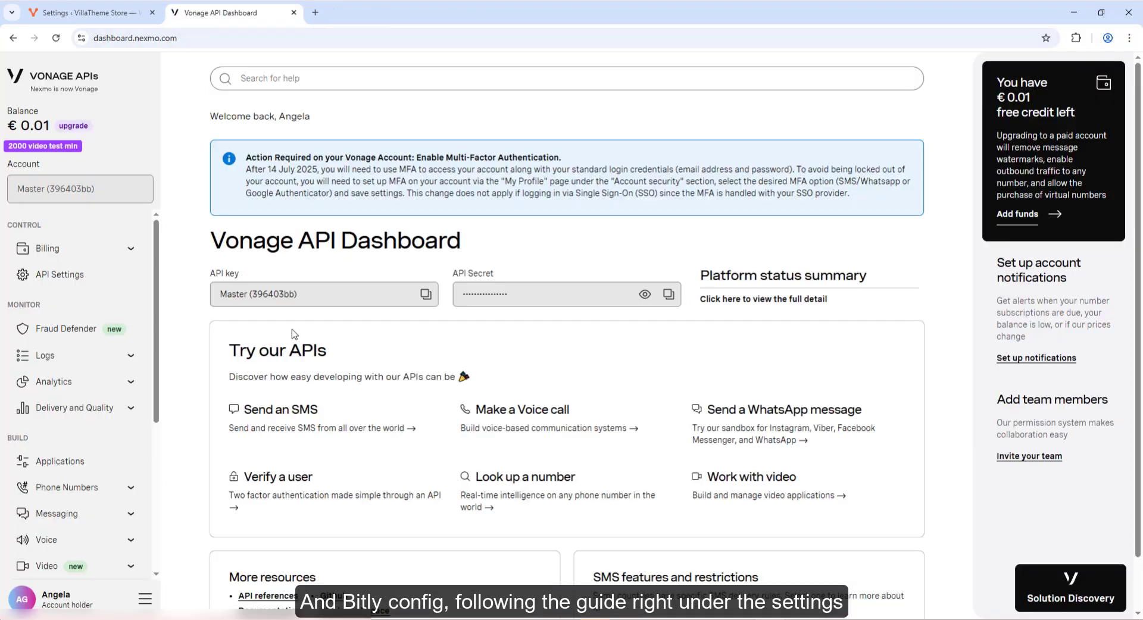
pyautogui.click(71, 276)
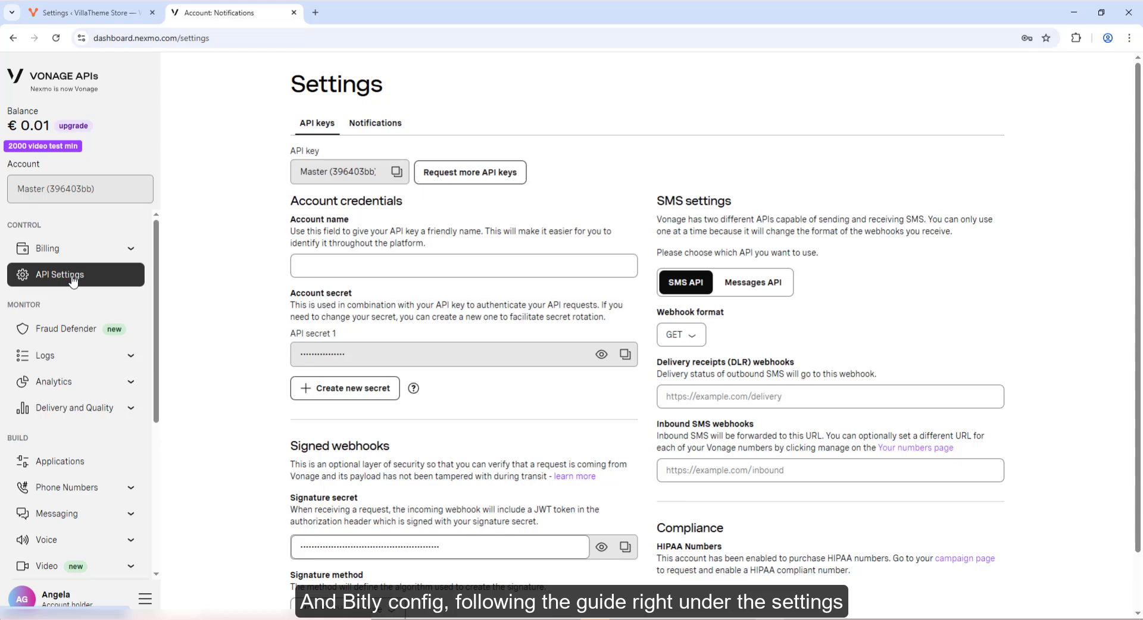
pyautogui.click(601, 355)
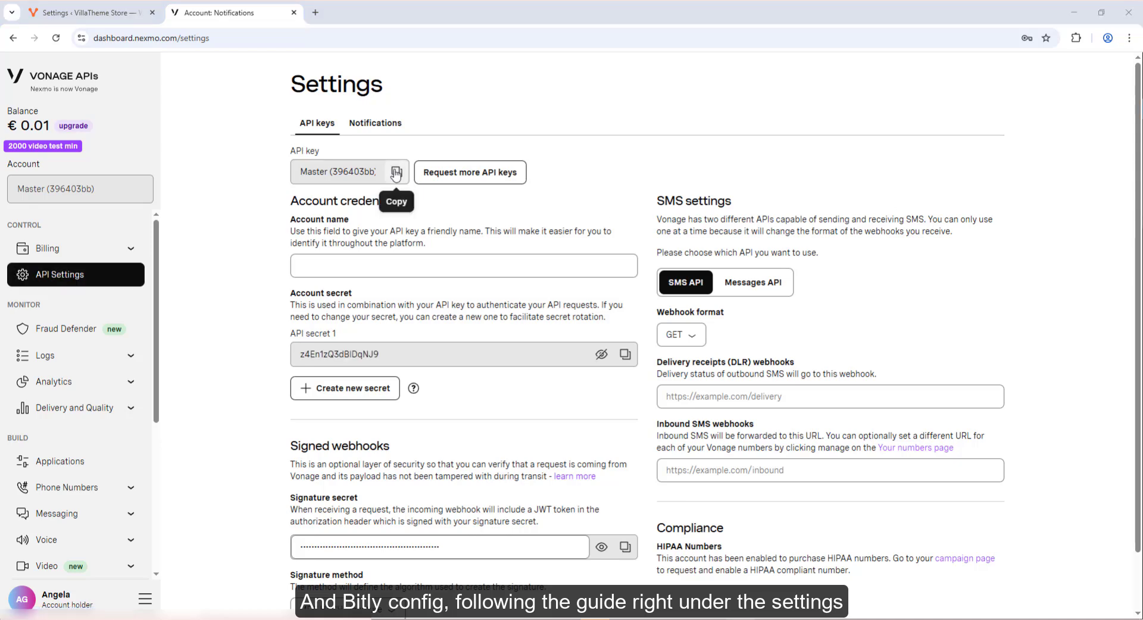
pyautogui.click(396, 174)
pyautogui.hotkey('ctrl', 'shift', 'Tab')
pyautogui.click(515, 231)
pyautogui.hotkey('ctrl', 'v')
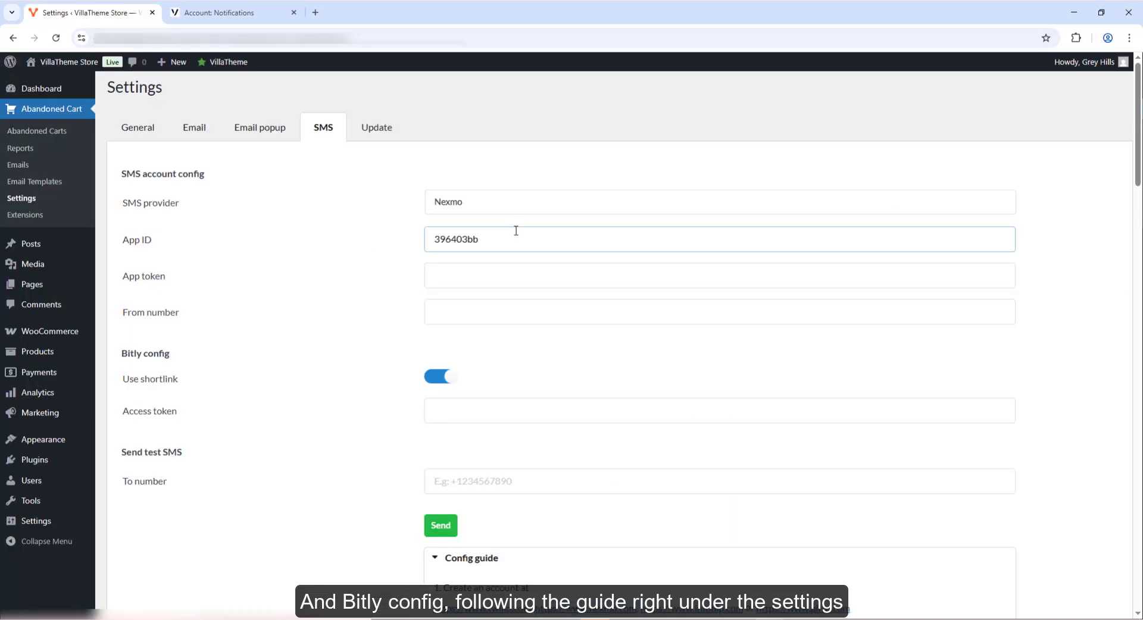
# - Create a Vonage application named 'Abandoned Cart' and paste its ID as the App token
pyautogui.click(268, 12)
pyautogui.scroll(-3, 66, 286)
pyautogui.click(60, 285)
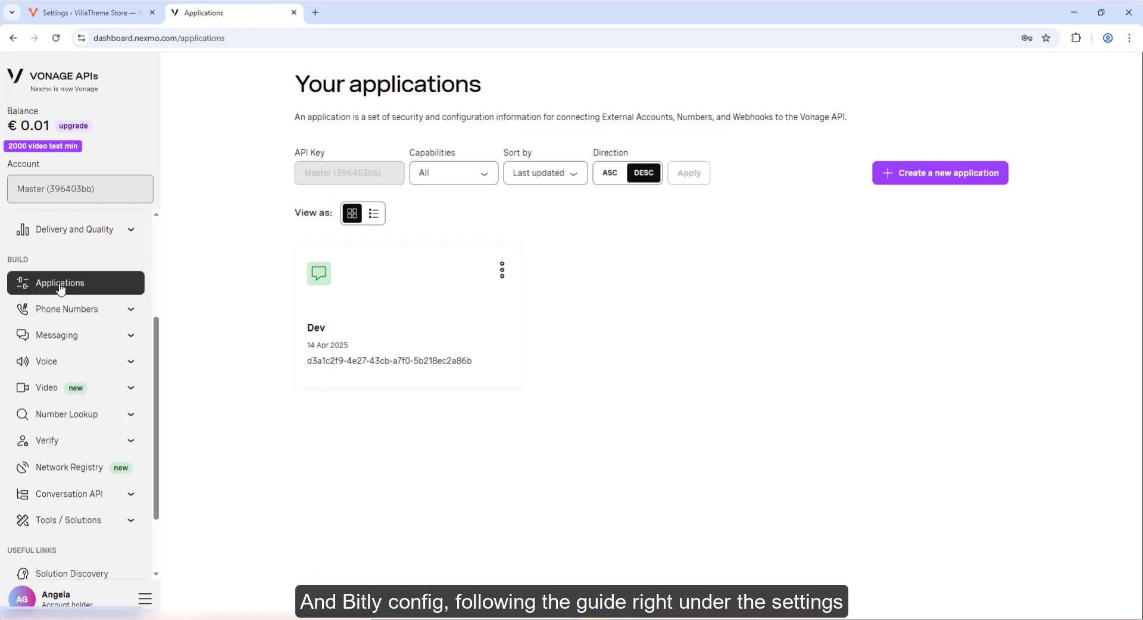
pyautogui.click(932, 175)
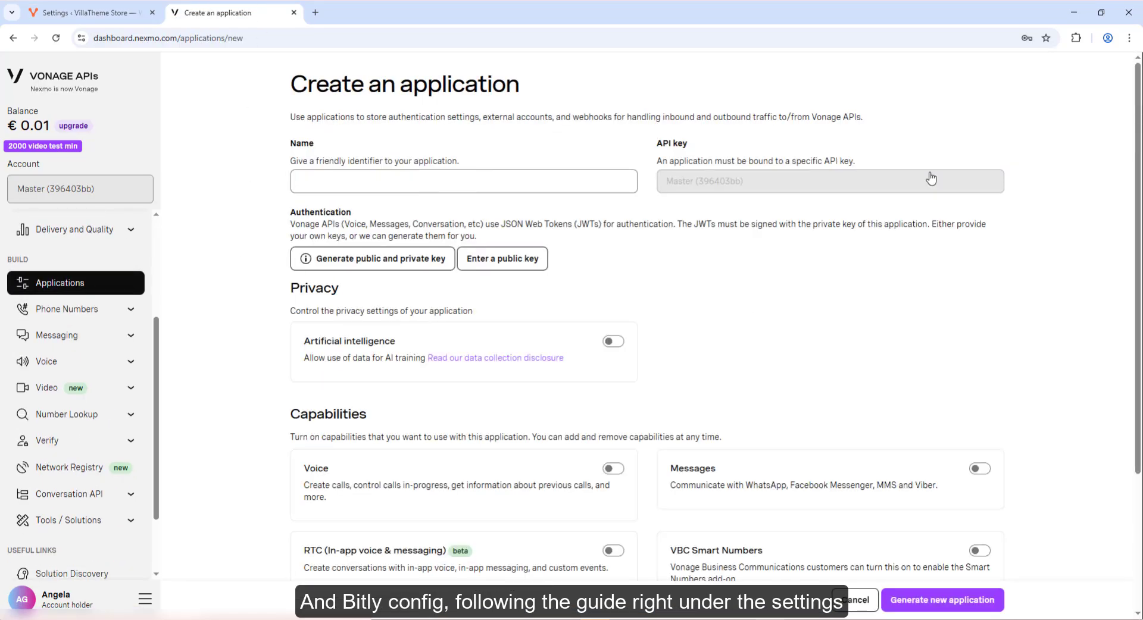
pyautogui.click(476, 184)
pyautogui.write('Abandoned Cart')
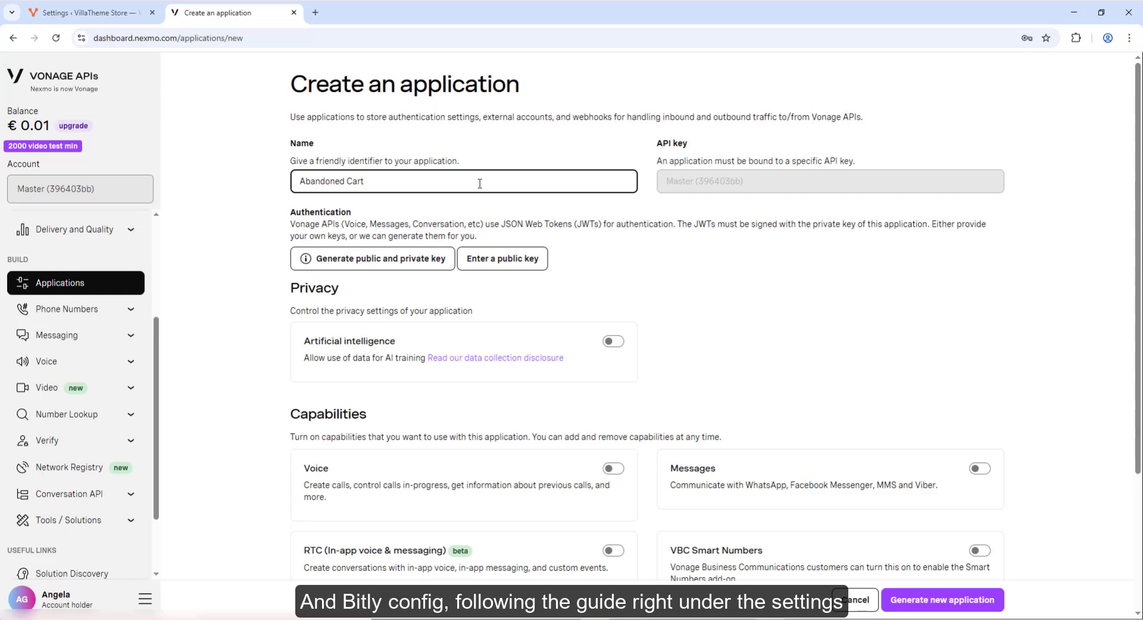
pyautogui.scroll(-3, 273, 275)
pyautogui.click(944, 600)
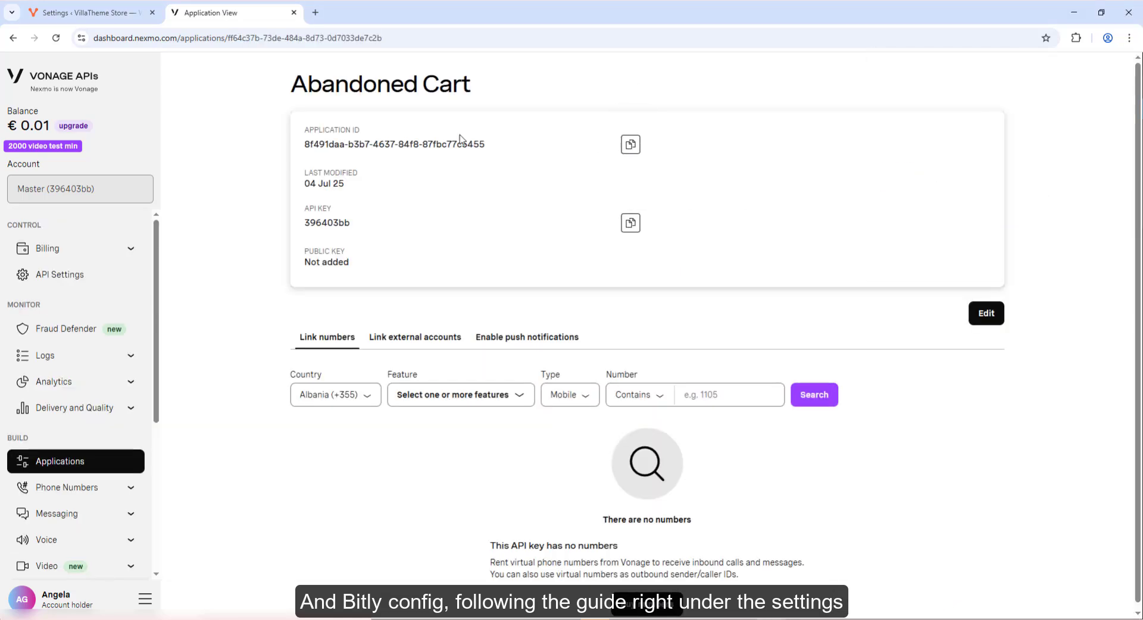
pyautogui.click(86, 12)
pyautogui.hotkey('ctrl', 'v')
# - Enter the sender phone number in the From number field
pyautogui.click(513, 311)
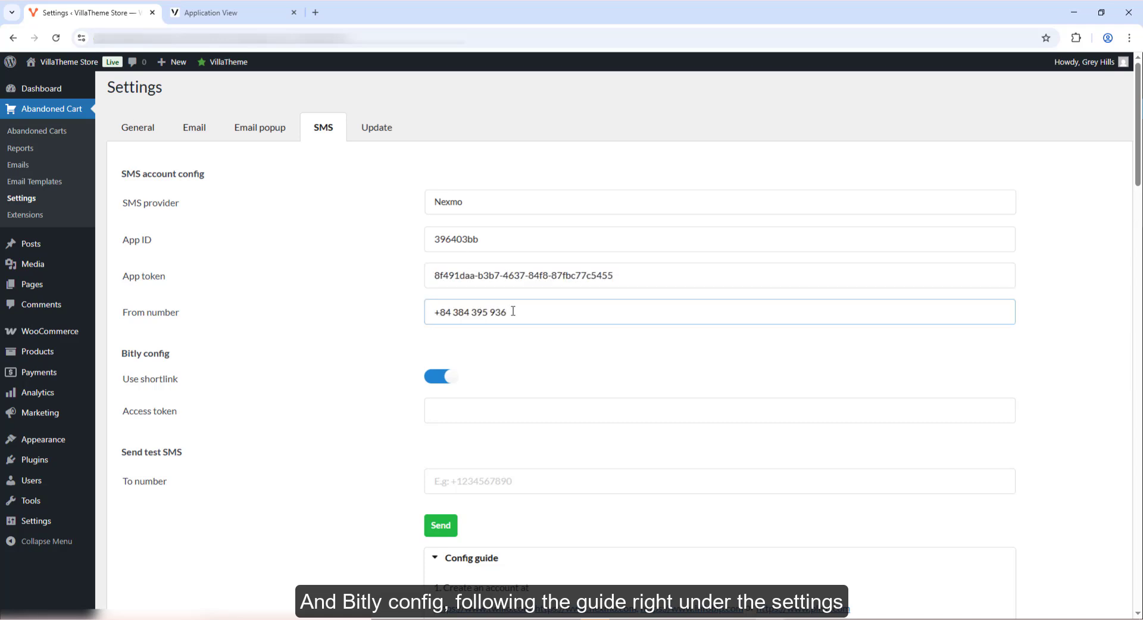
pyautogui.click(359, 347)
pyautogui.scroll(-5, 359, 347)
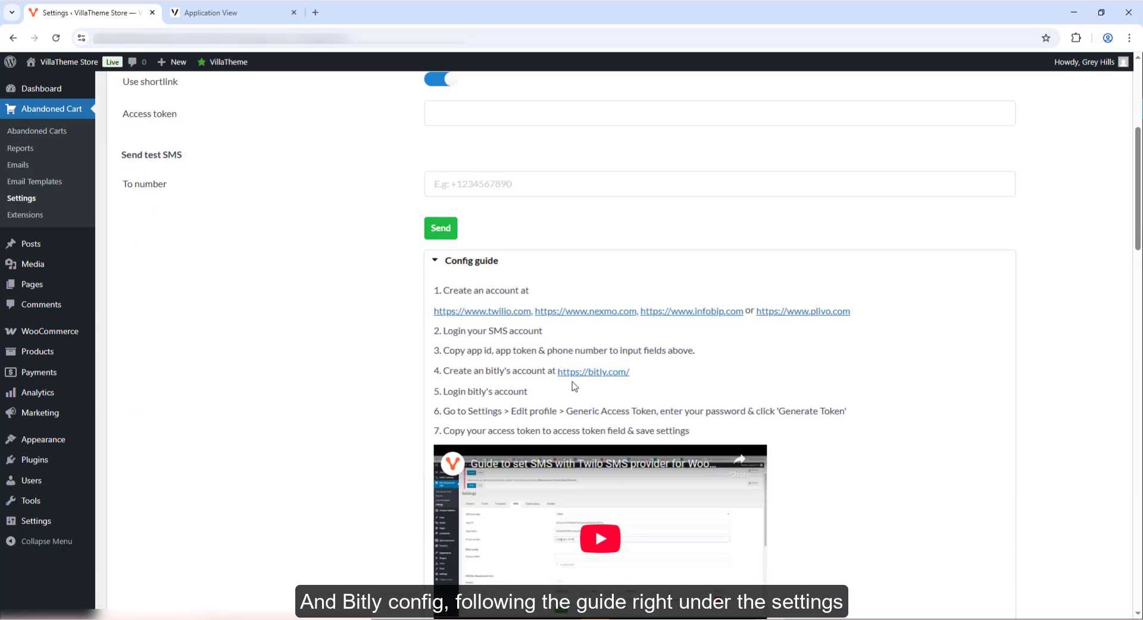
pyautogui.click(586, 373)
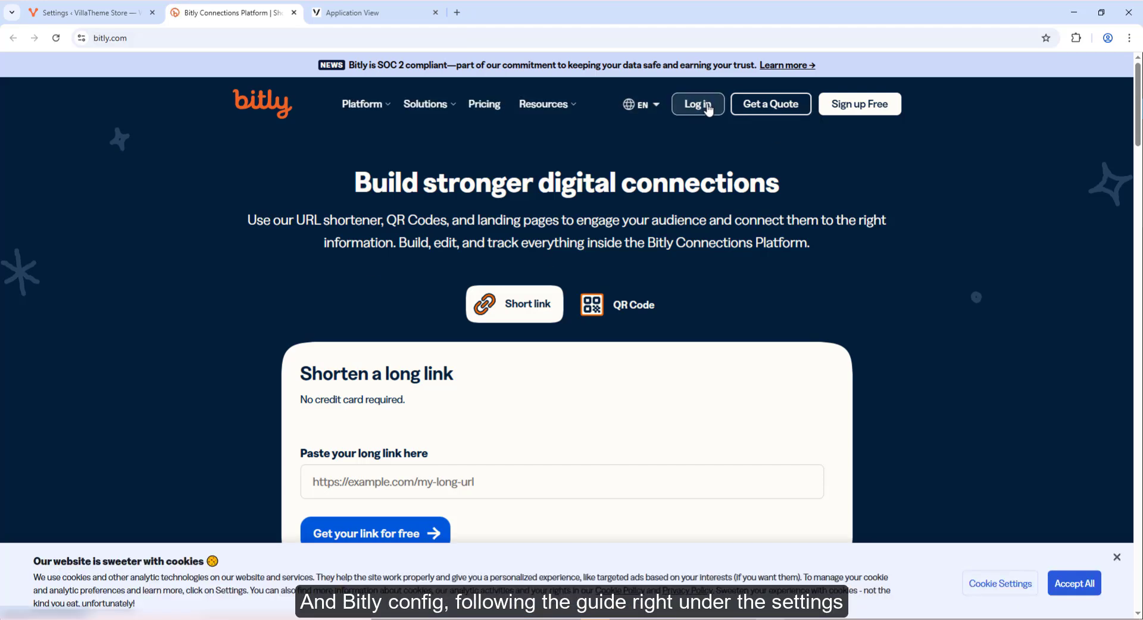
# - Sign in to Bitly and open the API access token settings
pyautogui.click(704, 106)
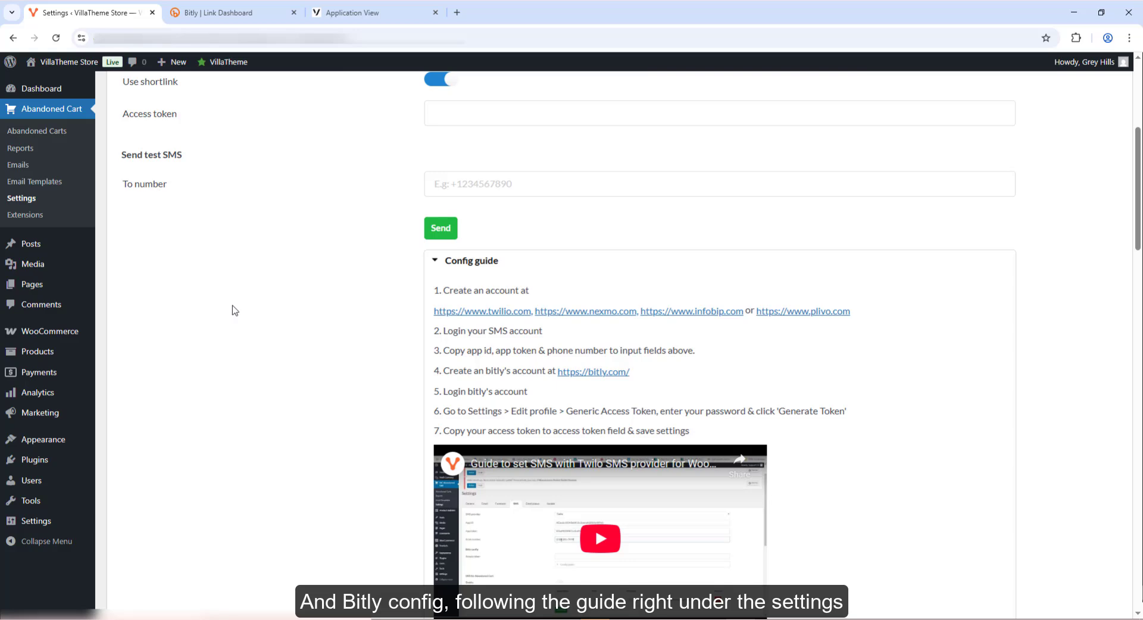
pyautogui.click(214, 12)
pyautogui.click(59, 376)
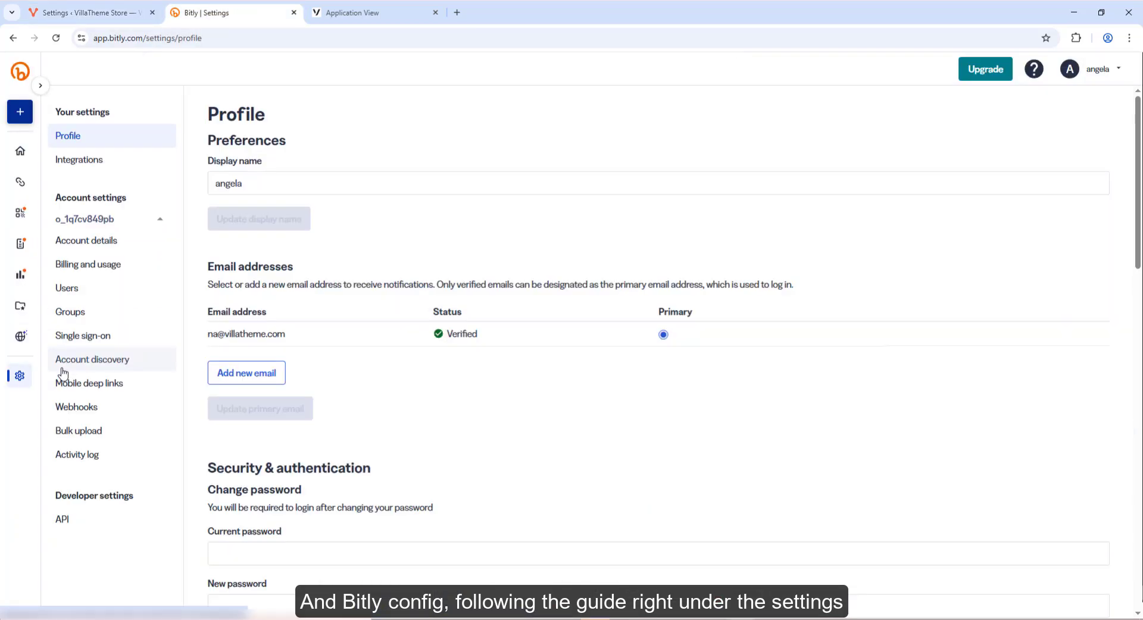
pyautogui.click(82, 520)
# - Enter the account password, generate a new Bitly access token and copy it
pyautogui.click(258, 237)
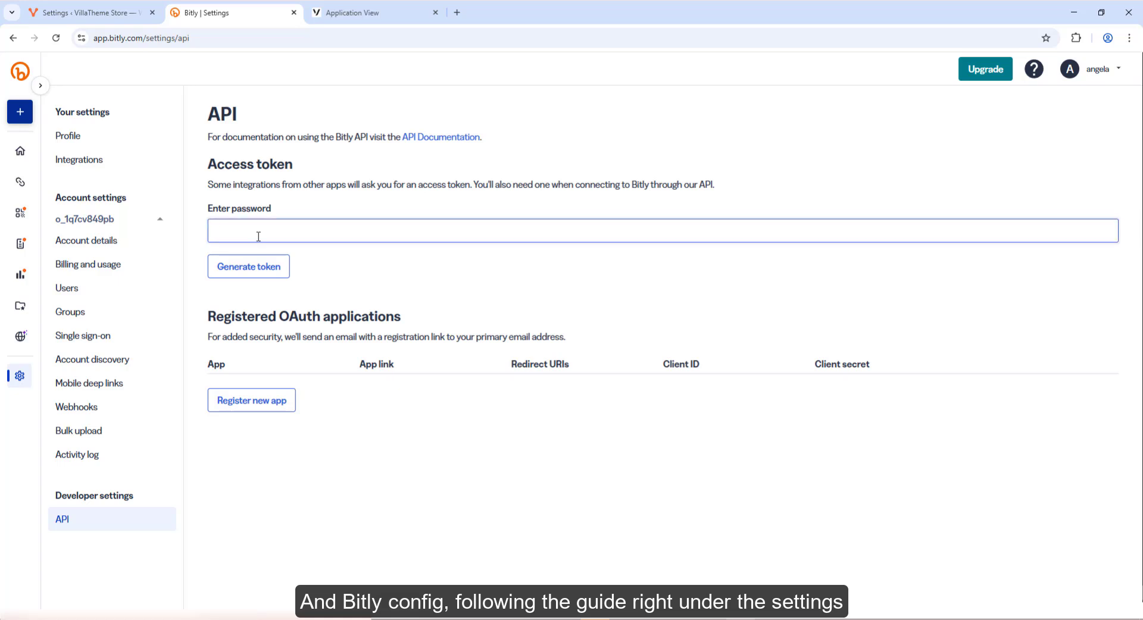
pyautogui.write('••••••••••••••')
pyautogui.click(249, 267)
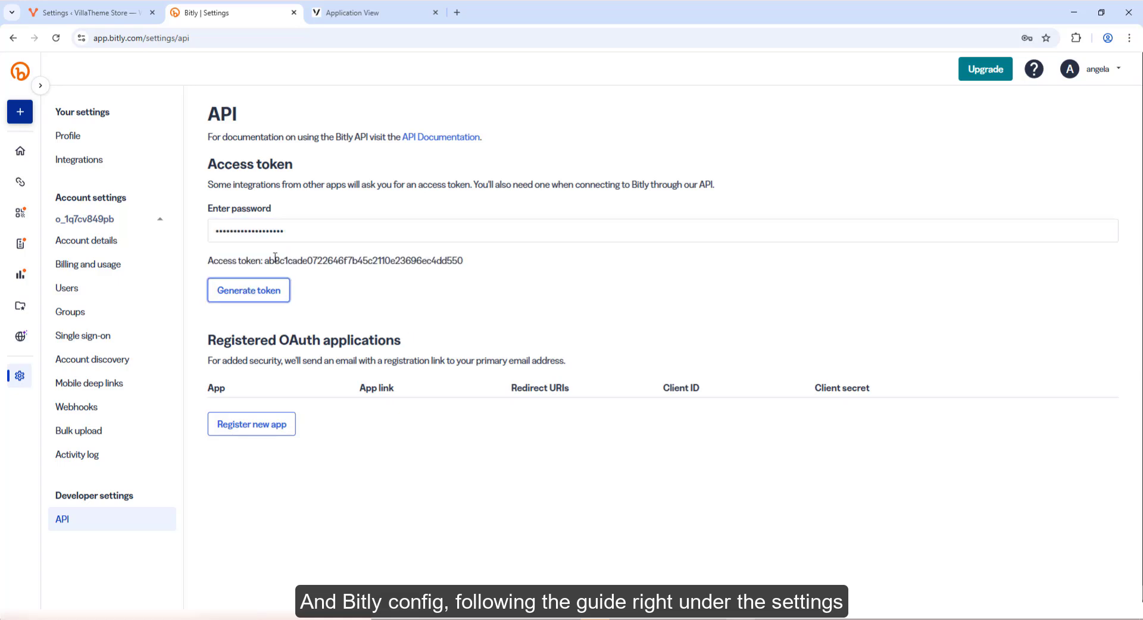
pyautogui.moveTo(264, 260); pyautogui.dragTo(462, 261)
pyautogui.rightClick(457, 262)
pyautogui.click(473, 273)
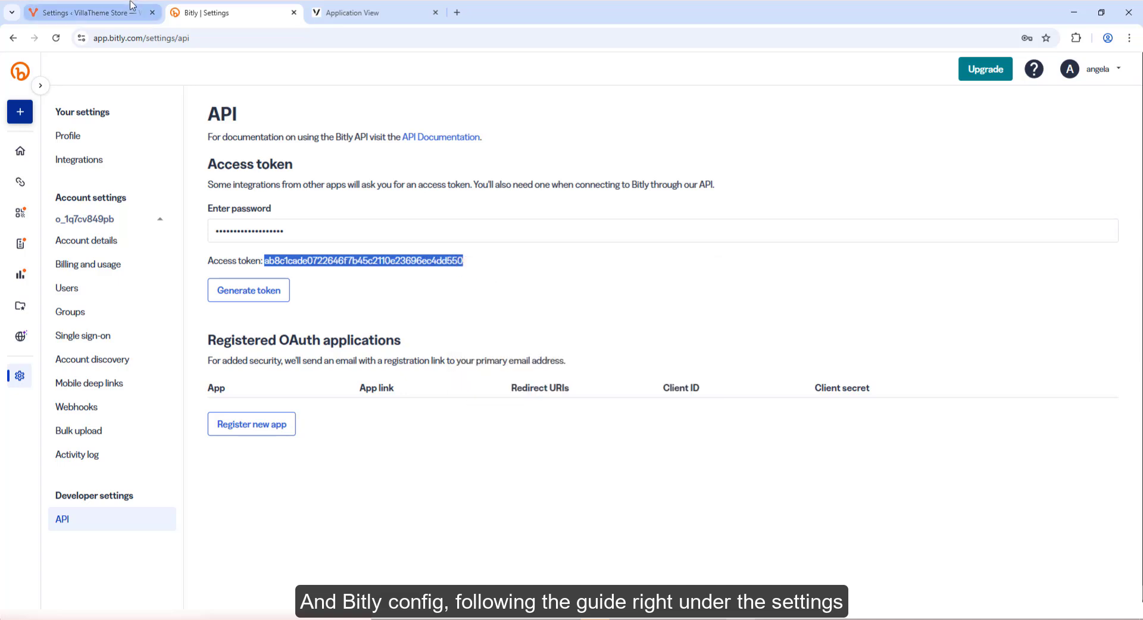
pyautogui.click(131, 8)
pyautogui.click(463, 114)
# - Paste the Bitly token into Access token and add an SMS rule reading 'Please note that the characters are limited'
pyautogui.rightClick(471, 113)
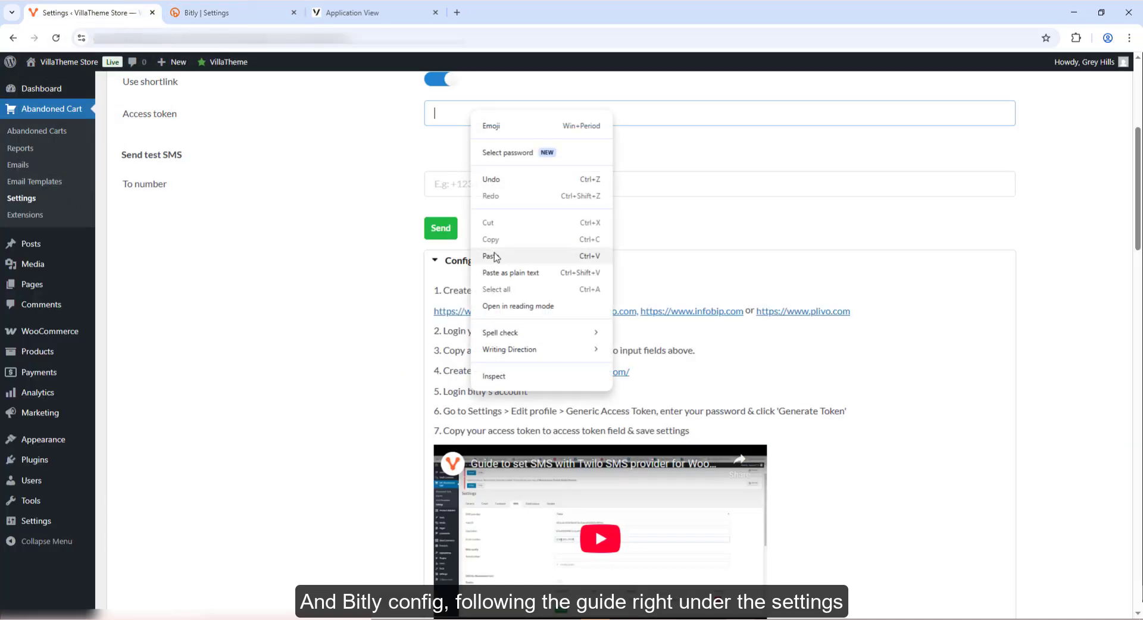
pyautogui.click(492, 256)
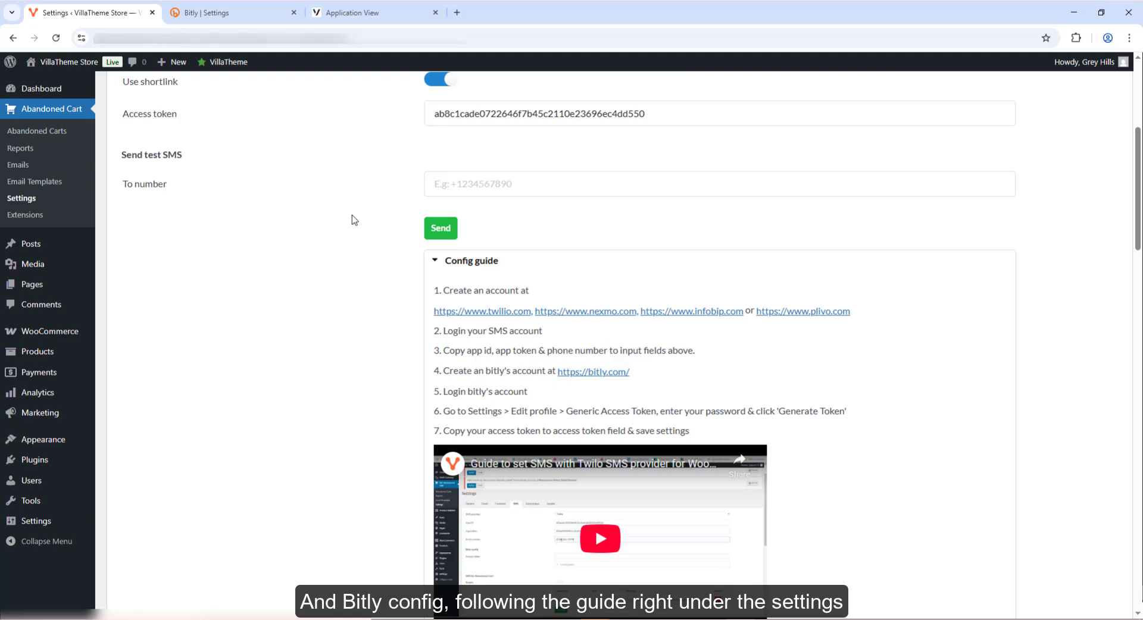
pyautogui.scroll(-19, 354, 220)
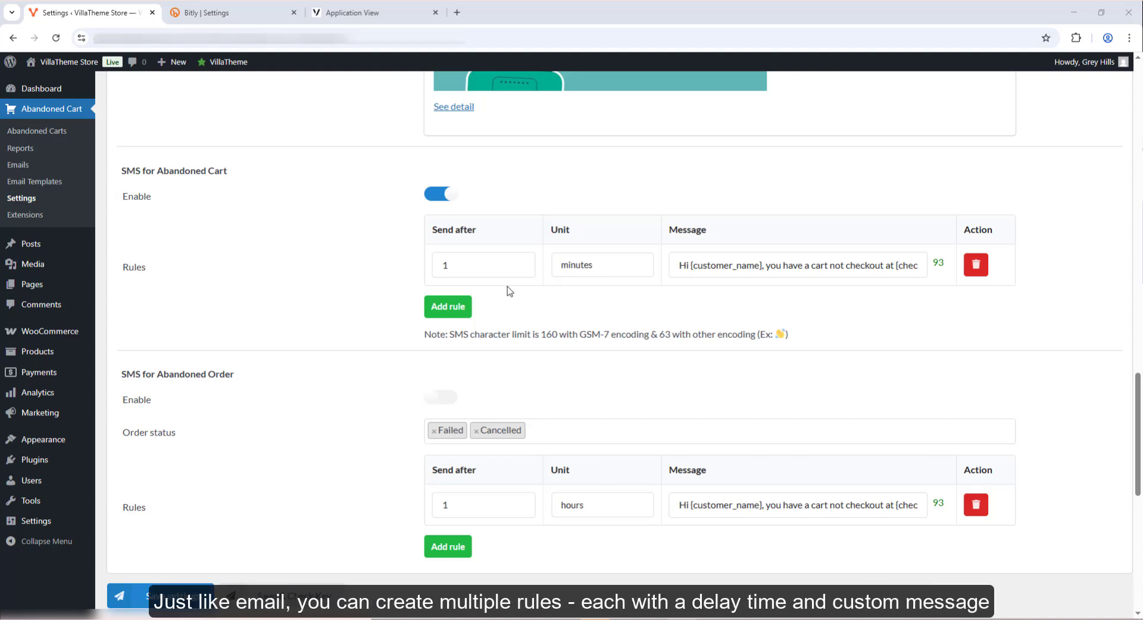
pyautogui.click(462, 306)
pyautogui.click(717, 303)
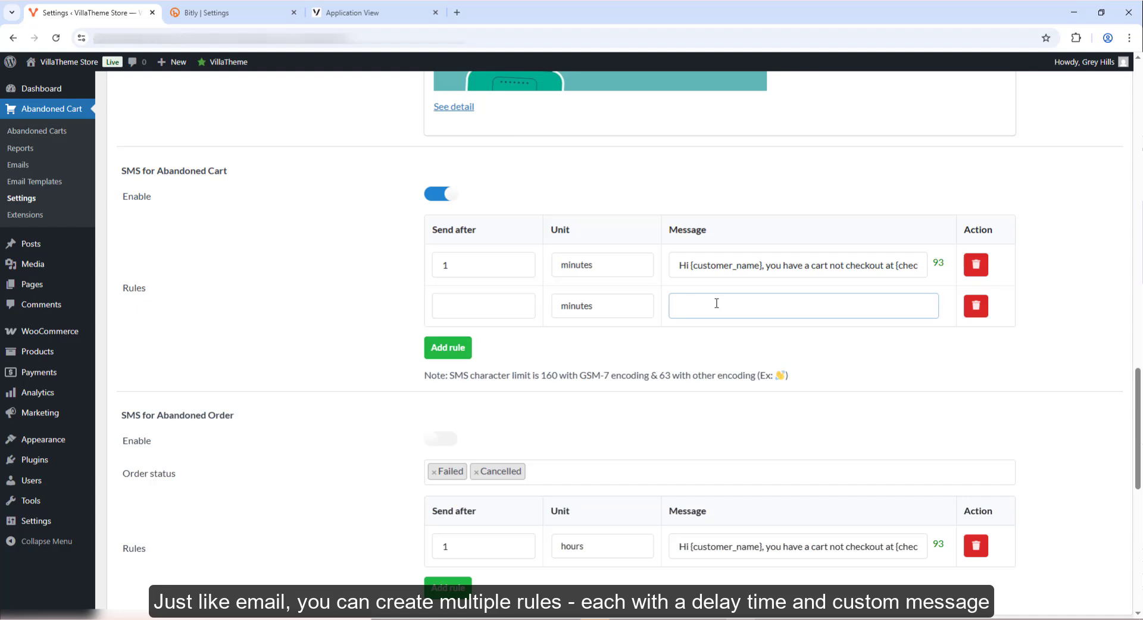
pyautogui.write('Please note that th')
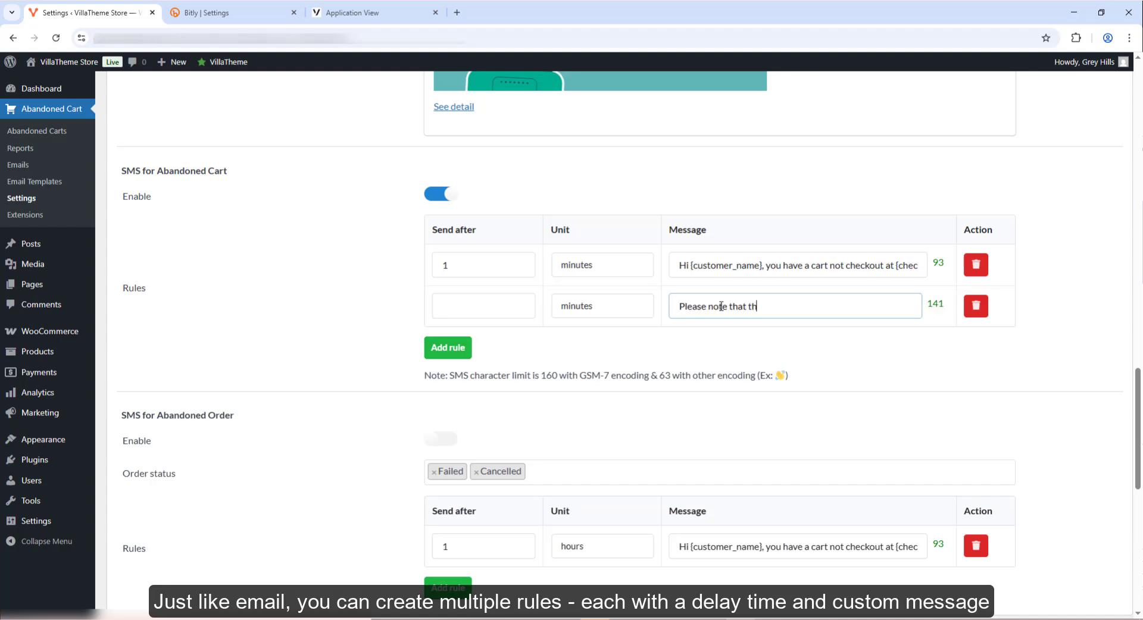
pyautogui.write('e characters are limited')
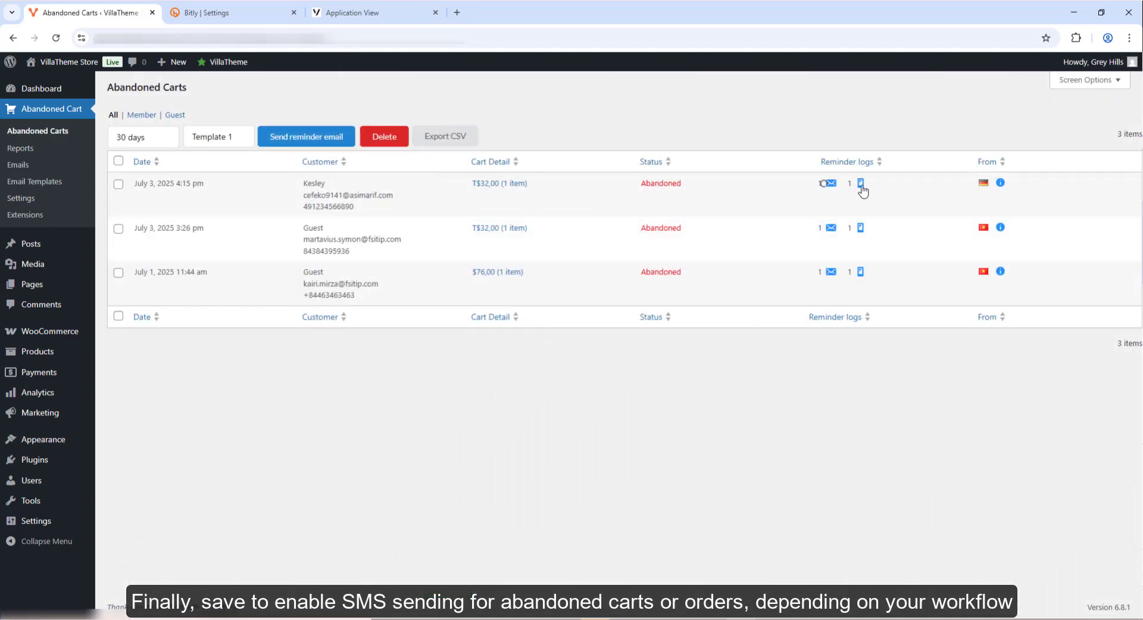
pyautogui.moveTo(863, 190)
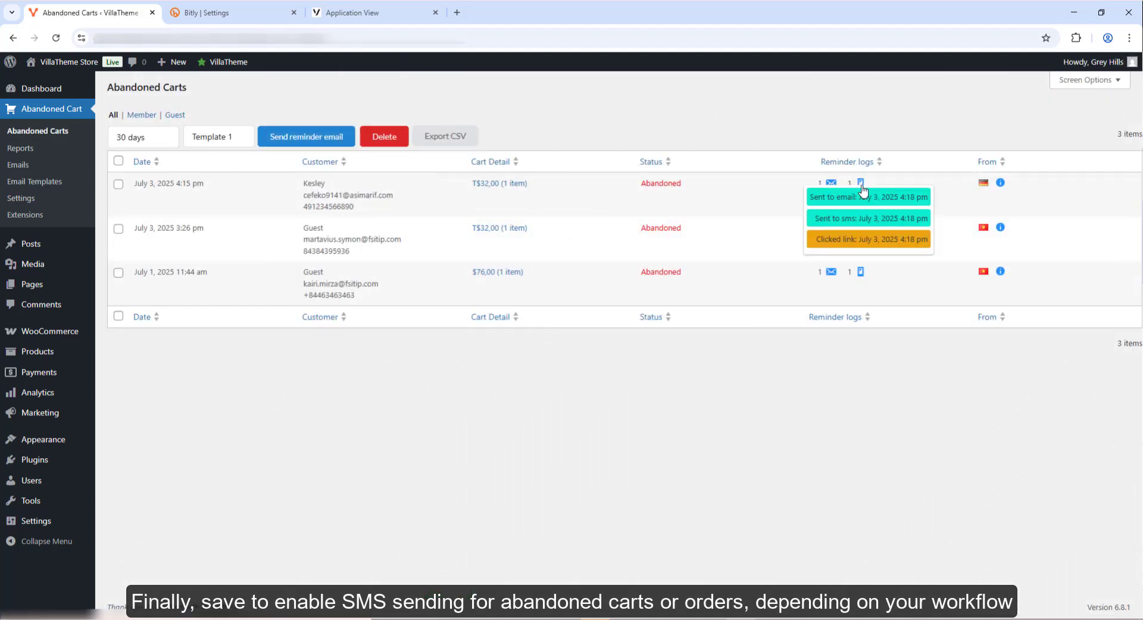
pyautogui.click(863, 225)
pyautogui.click(862, 230)
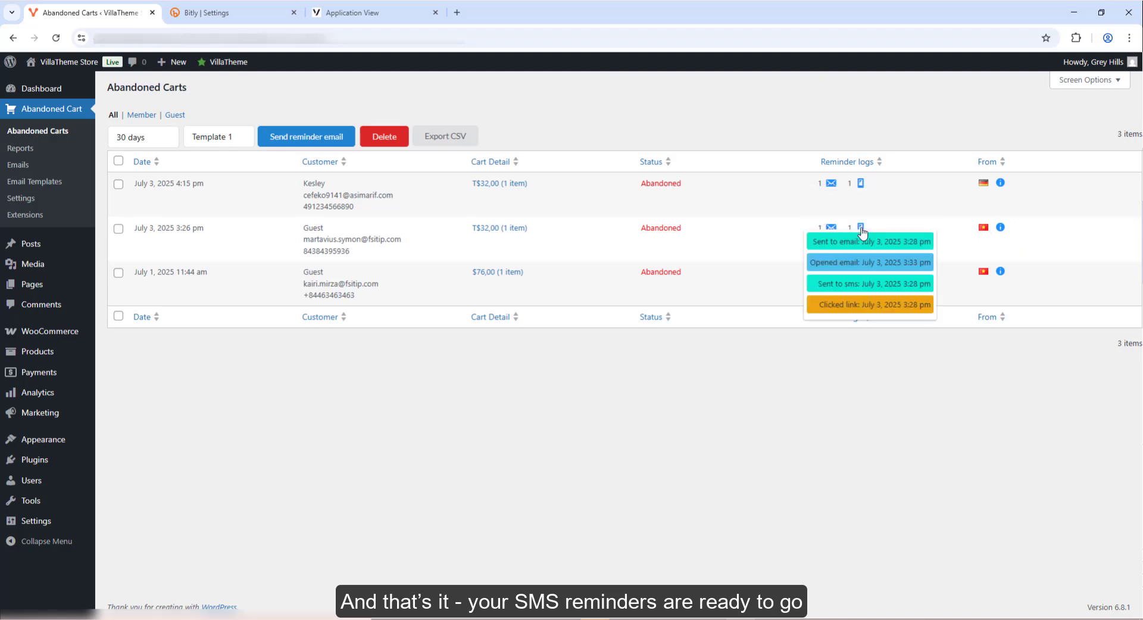
pyautogui.click(862, 274)
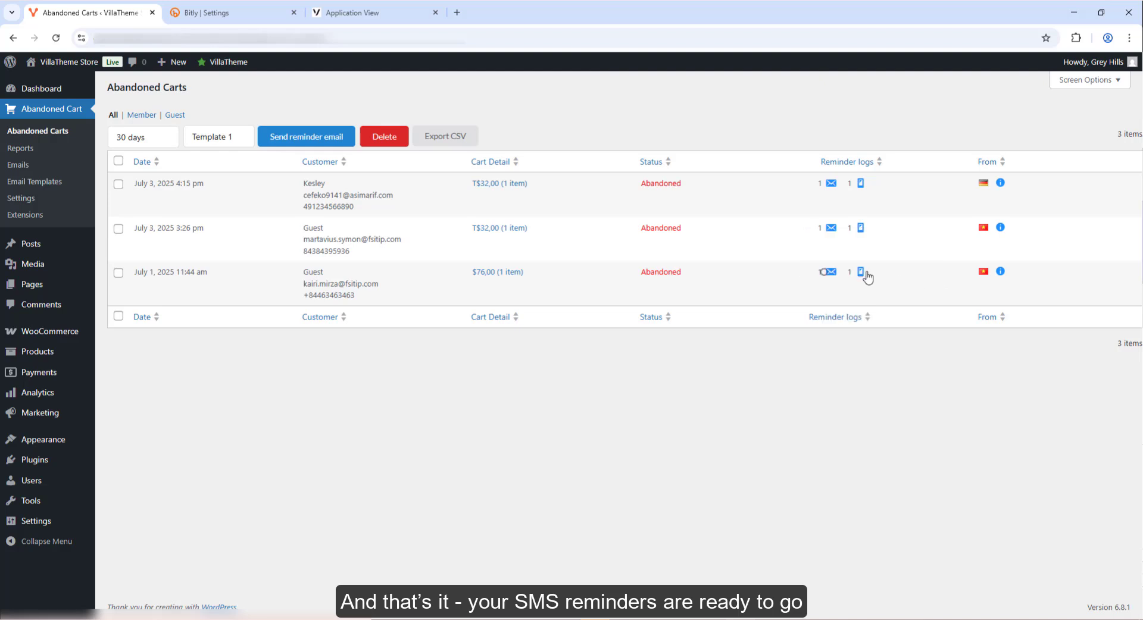